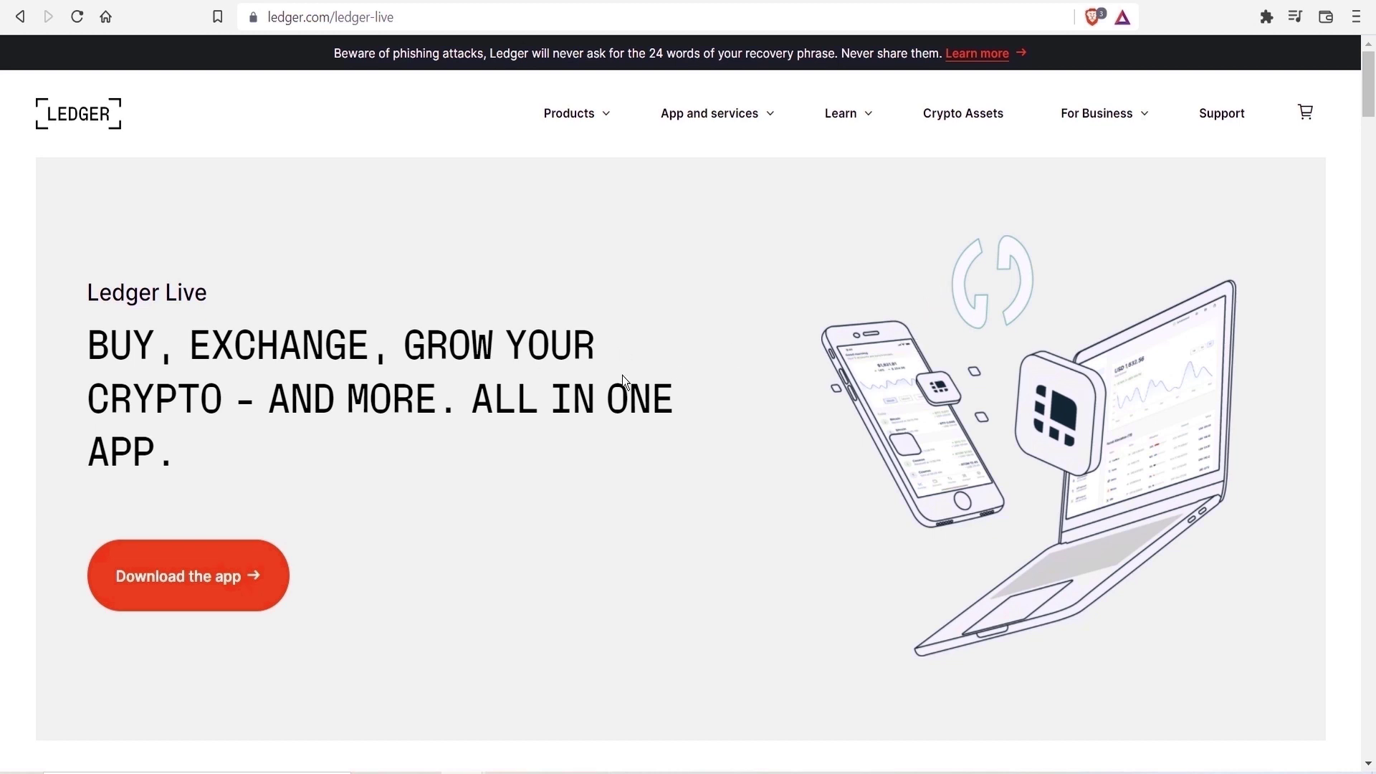
Open the Ledger Live download page and go to the desktop version's download section
{"action": "key", "text": "alt+Left"}
{"action": "left_click", "coordinate": [186, 574]}
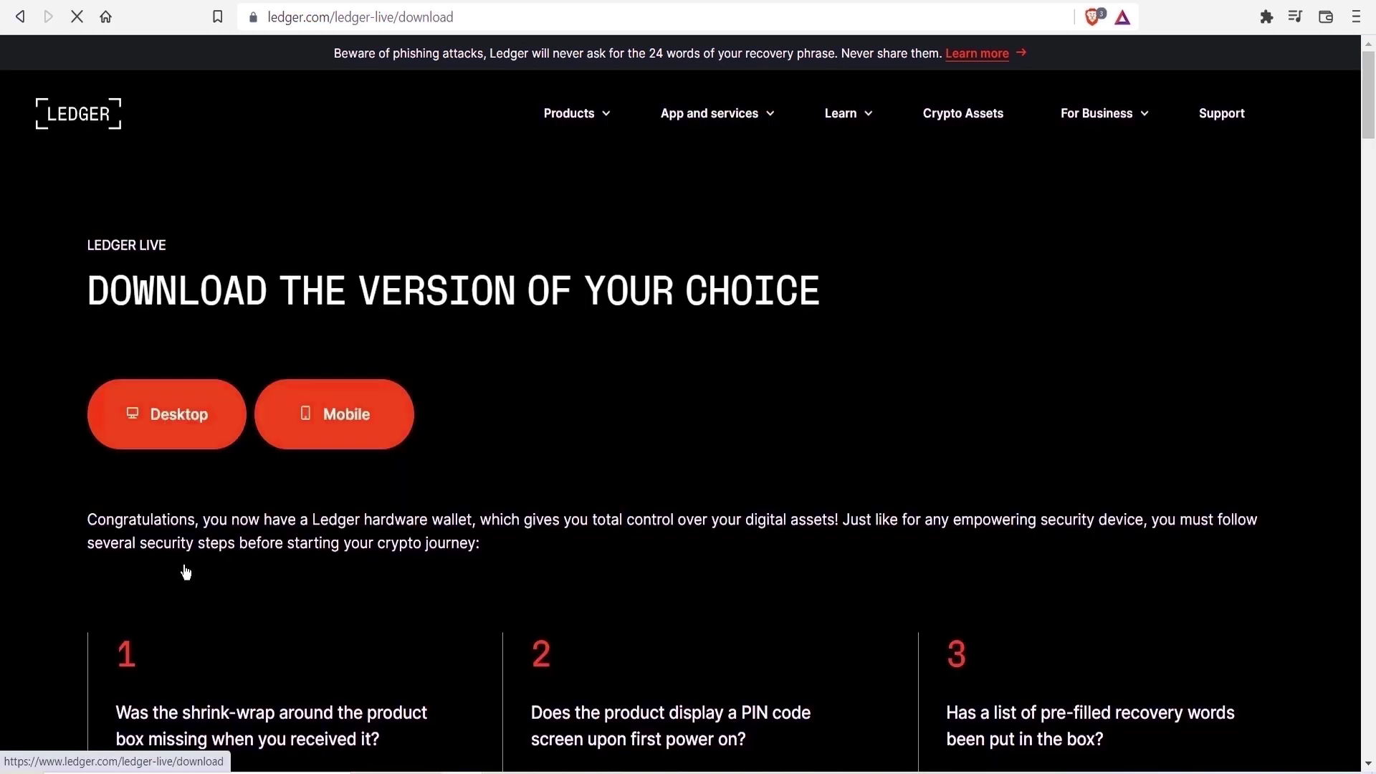
{"action": "left_click", "coordinate": [150, 421]}
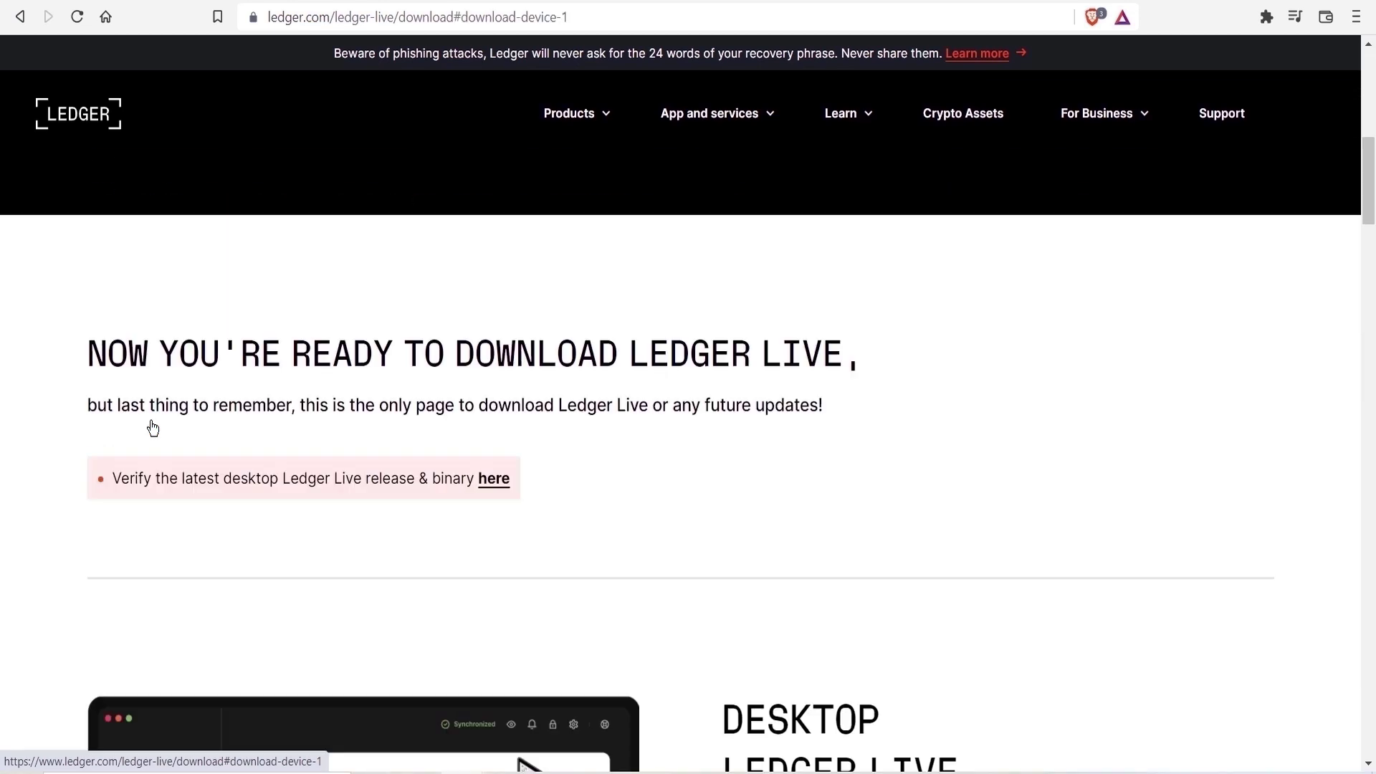
{"action": "left_click", "coordinate": [867, 344]}
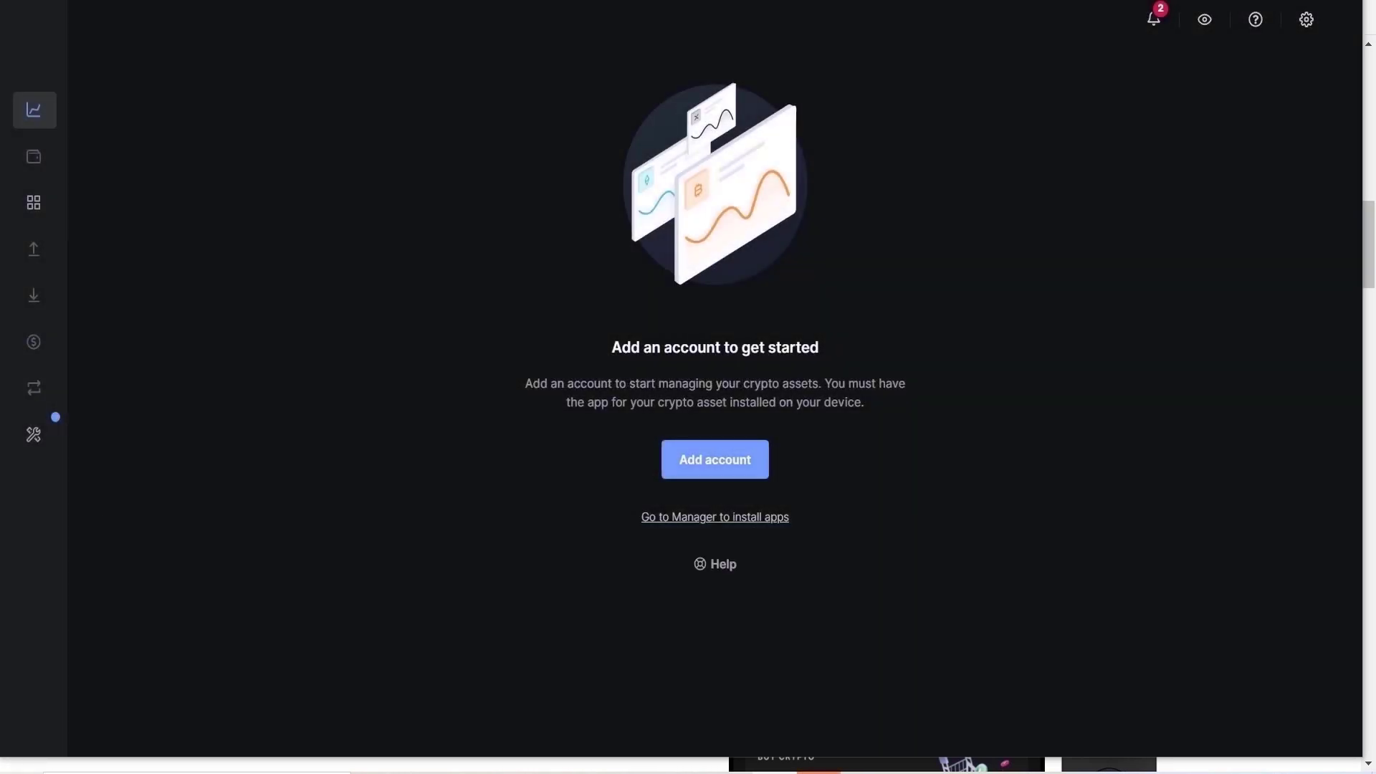
Try to add an account in Ledger Live by searching for "fantom" and selecting Fantom Token (FANTOM)
{"action": "left_click", "coordinate": [714, 517]}
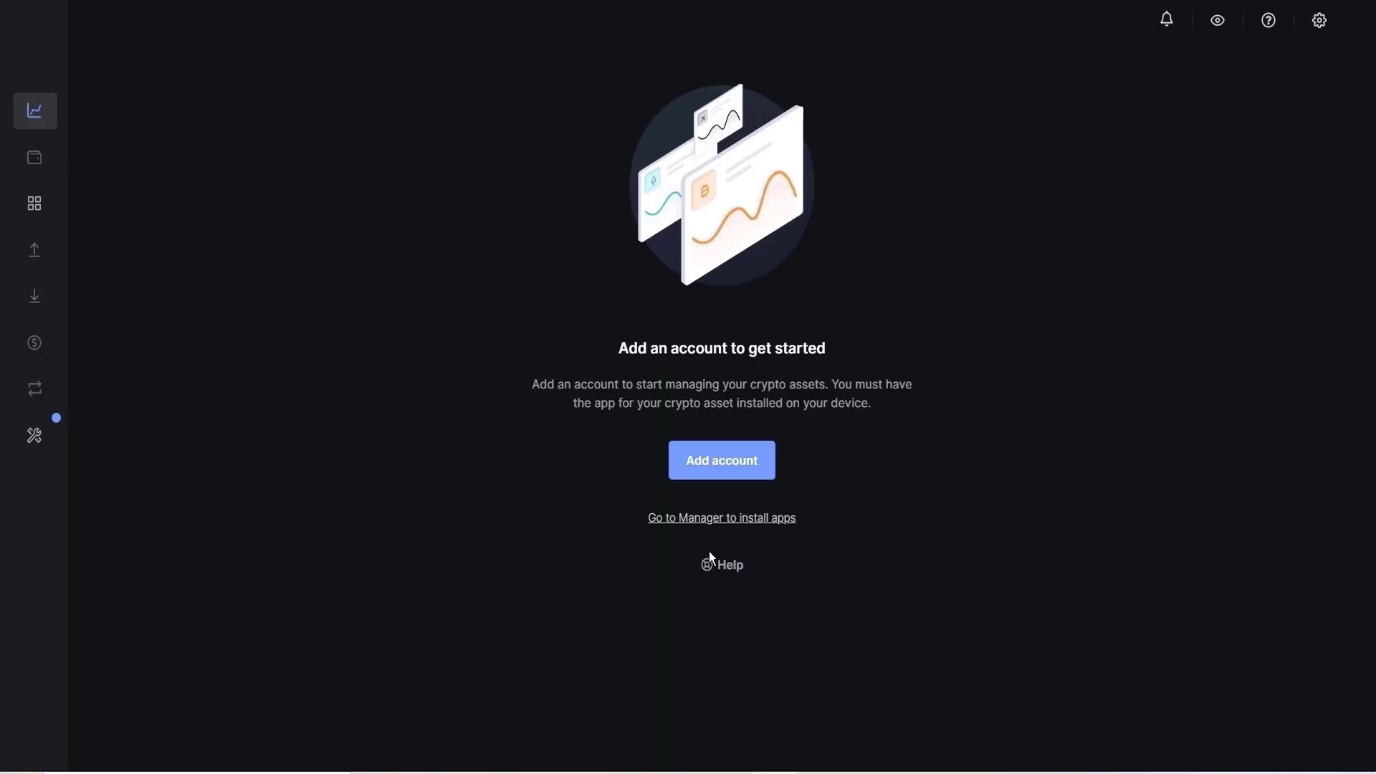
{"action": "left_click", "coordinate": [719, 461]}
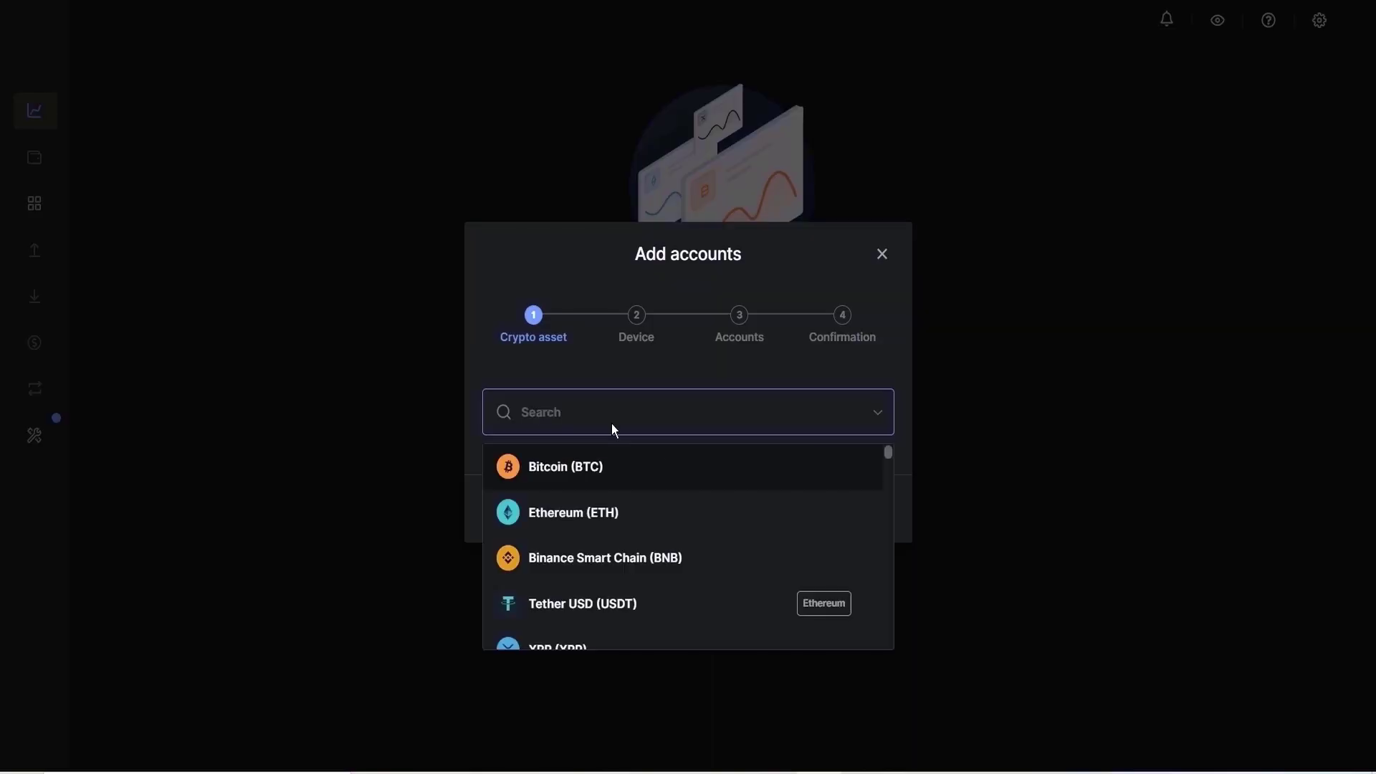
{"action": "type", "text": "fantom"}
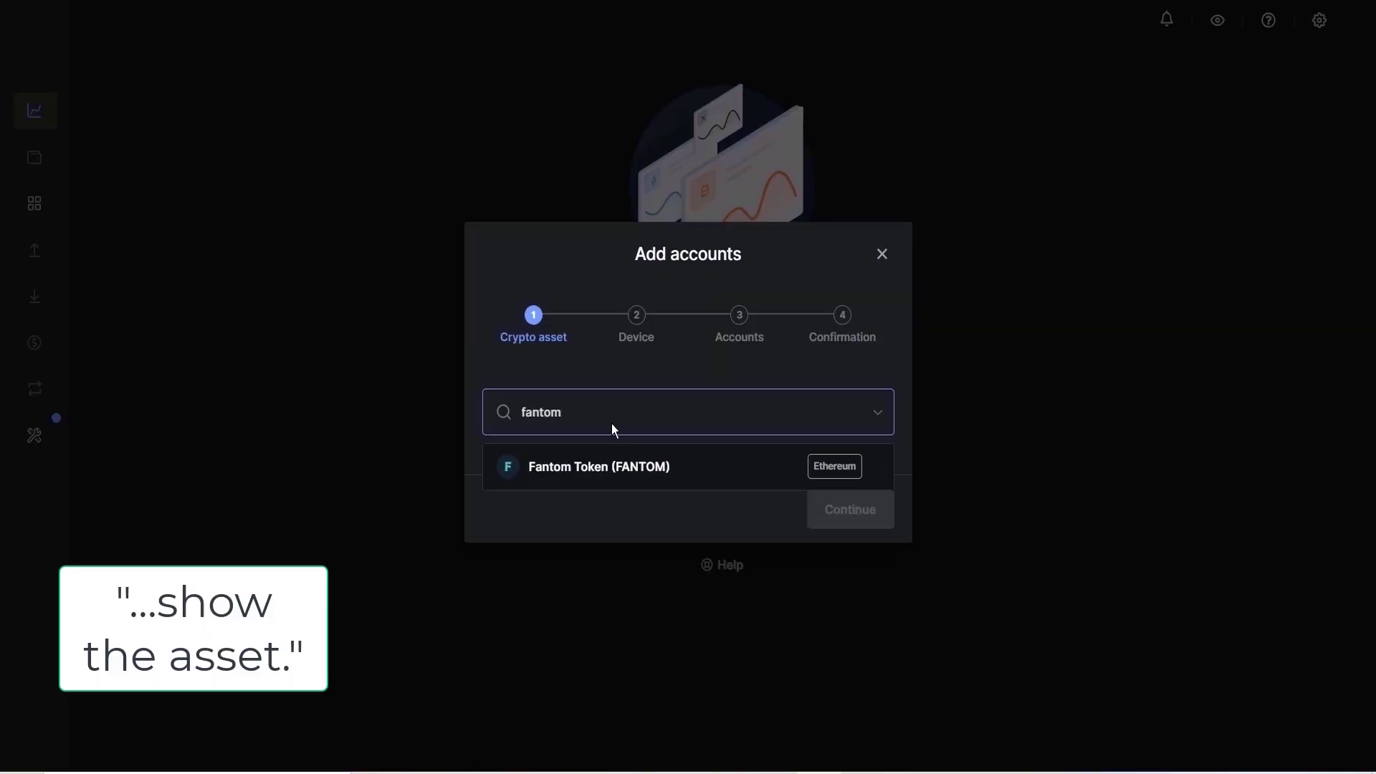
{"action": "key", "text": "Return"}
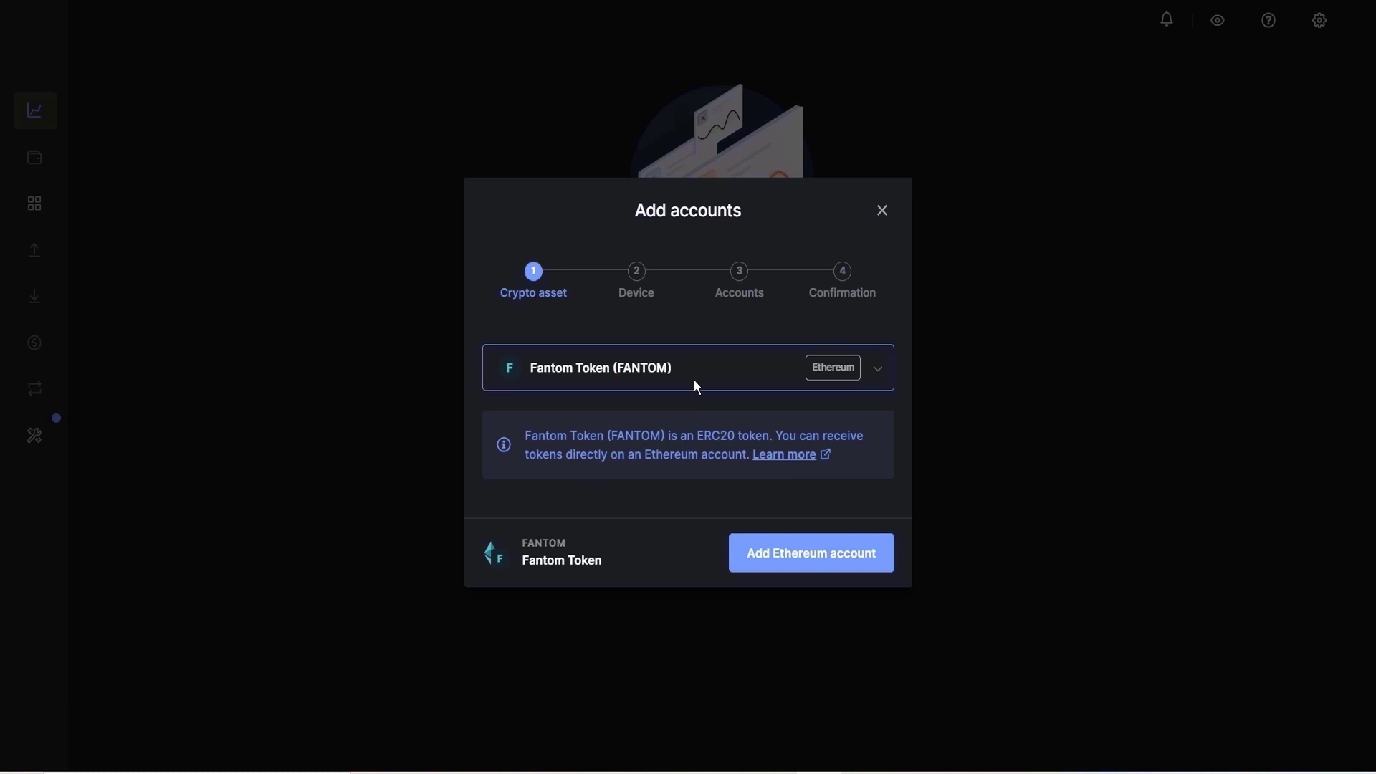
{"action": "left_click", "coordinate": [883, 212]}
Enable Developer mode in Ledger Live's experimental features settings
{"action": "left_click", "coordinate": [495, 148]}
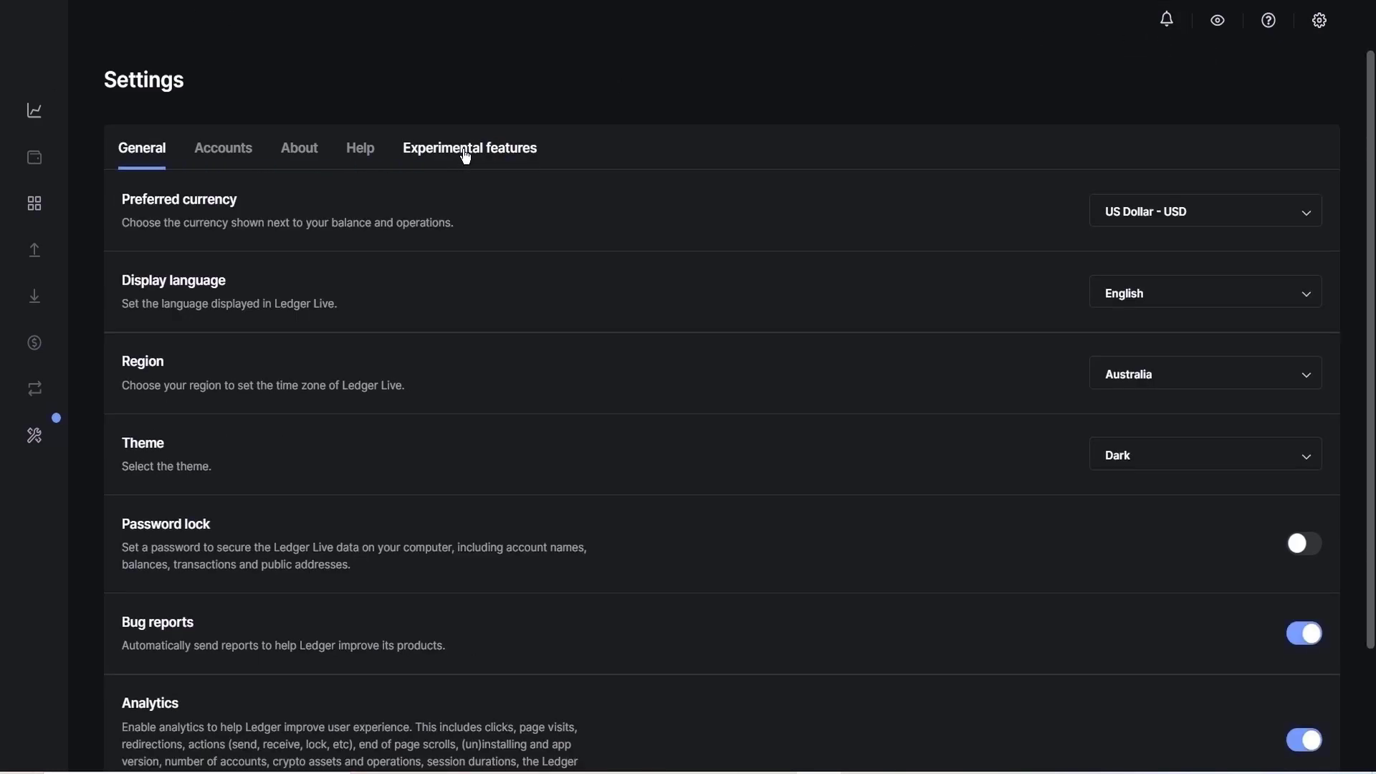
{"action": "left_click", "coordinate": [483, 147]}
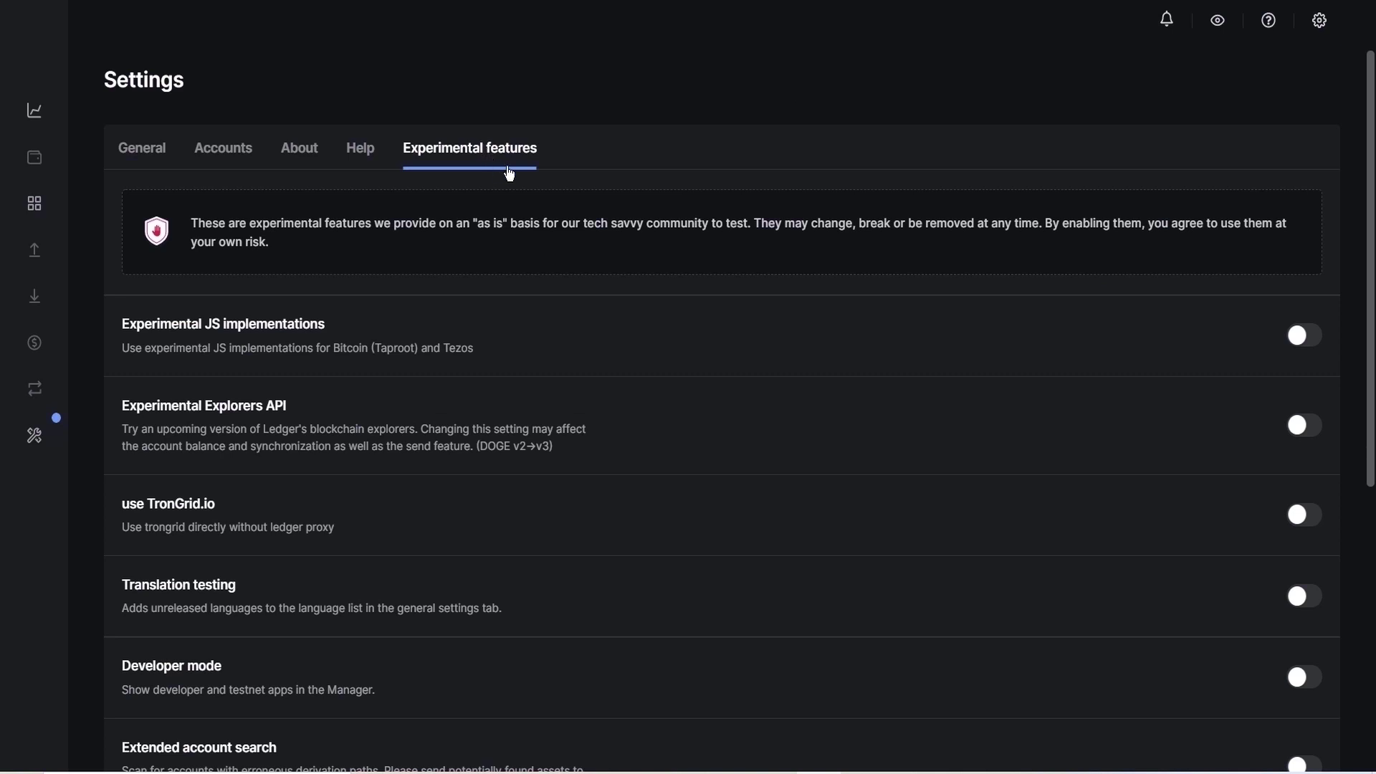
{"action": "scroll", "coordinate": [991, 569], "scroll_direction": "down", "scroll_amount": 2}
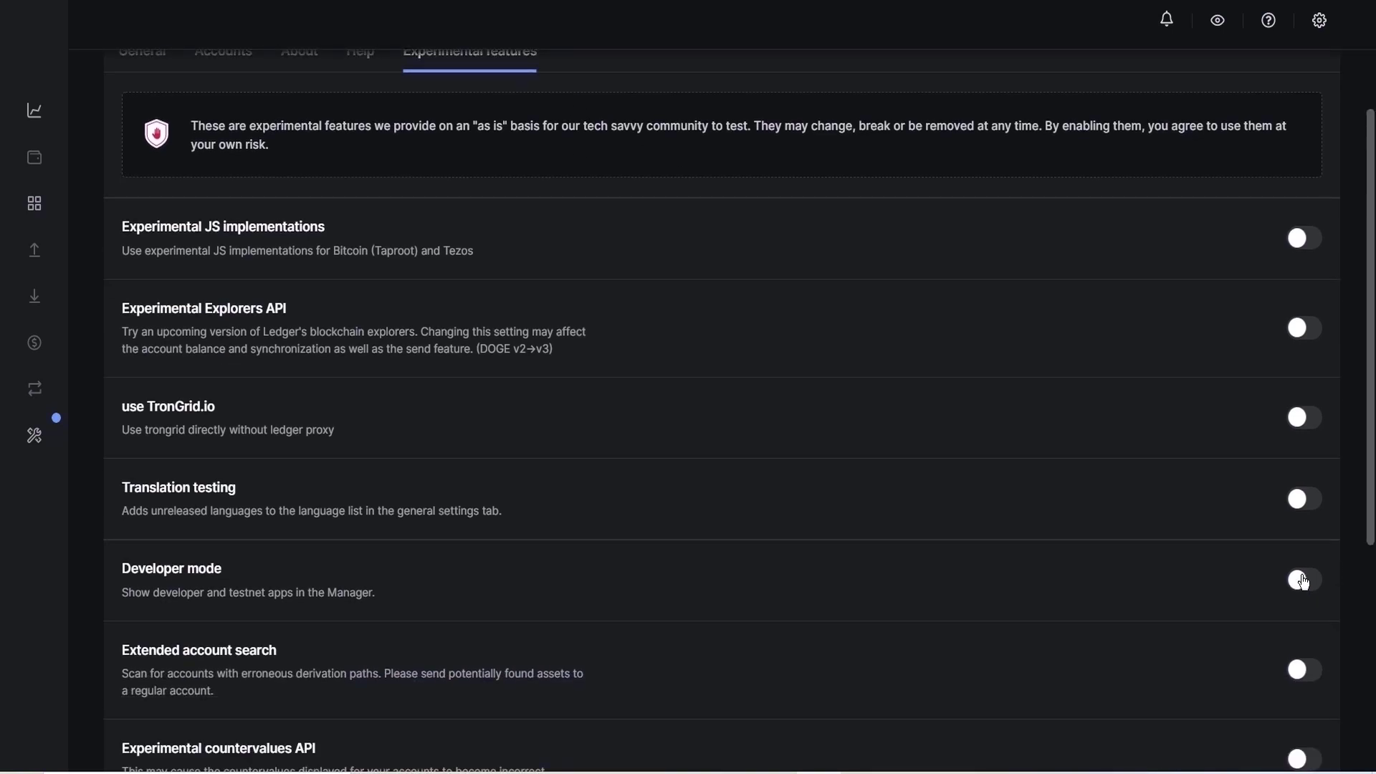
{"action": "left_click", "coordinate": [1304, 580]}
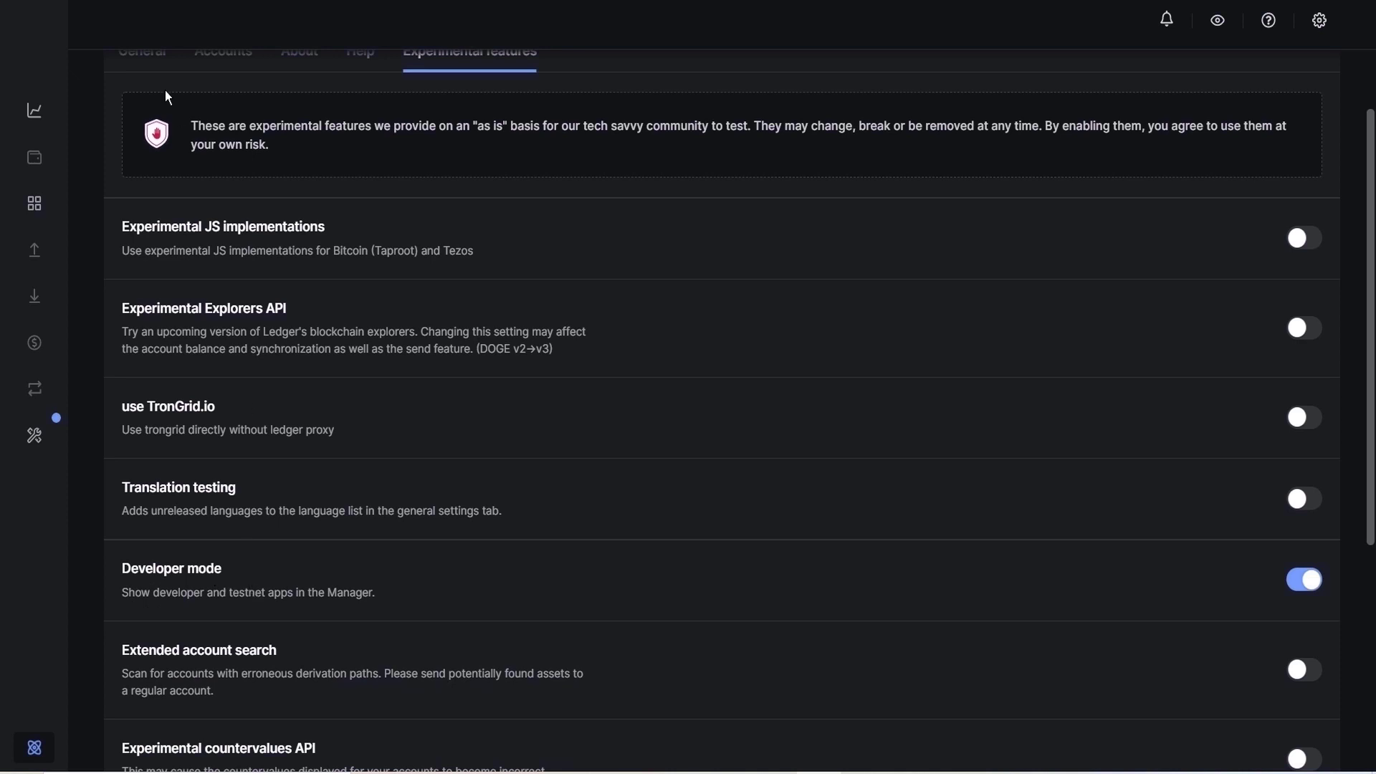
{"action": "scroll", "coordinate": [1272, 675], "scroll_direction": "up", "scroll_amount": 2}
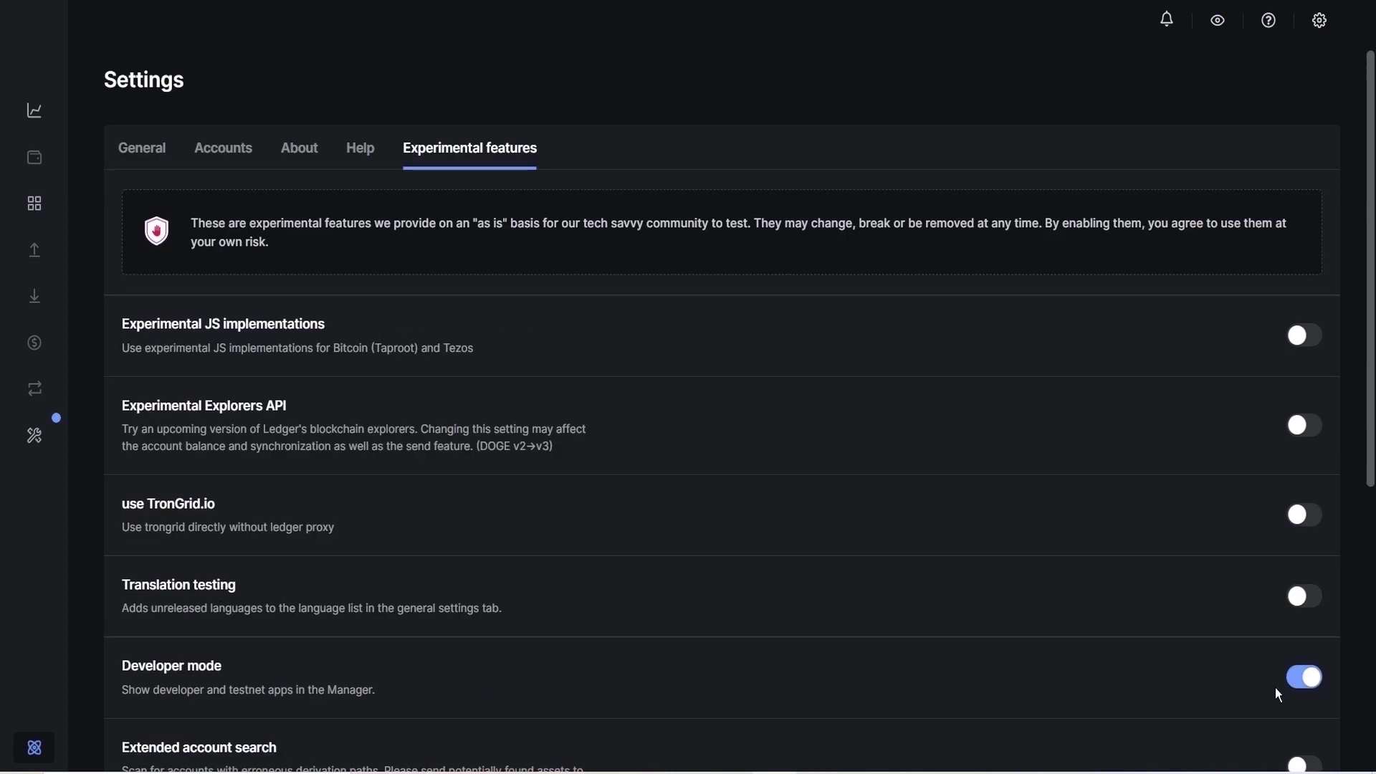
Find "fantom" in the Manager's app catalog and install the Fantom FTM app on the Ledger Nano S
{"action": "left_click", "coordinate": [37, 439]}
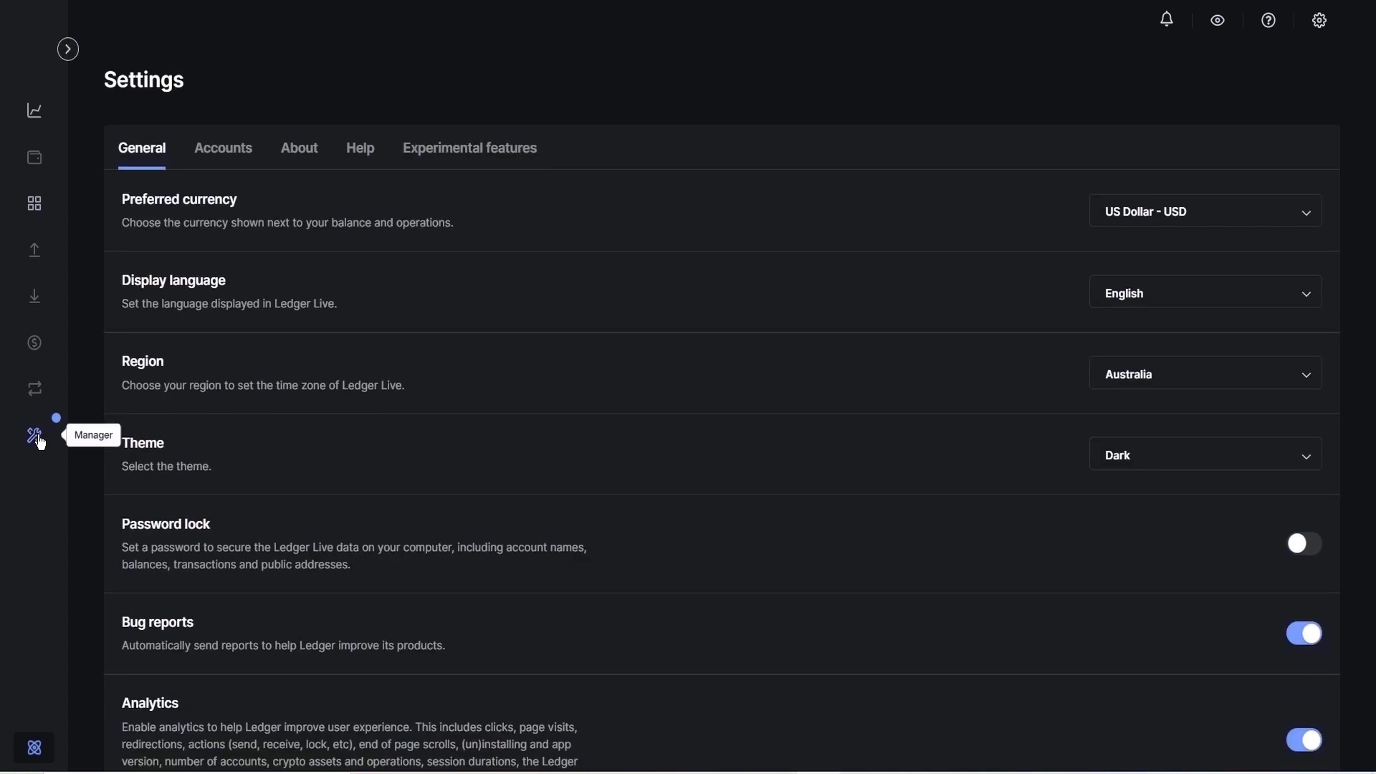
{"action": "left_click", "coordinate": [41, 444]}
{"action": "type", "text": "fantom"}
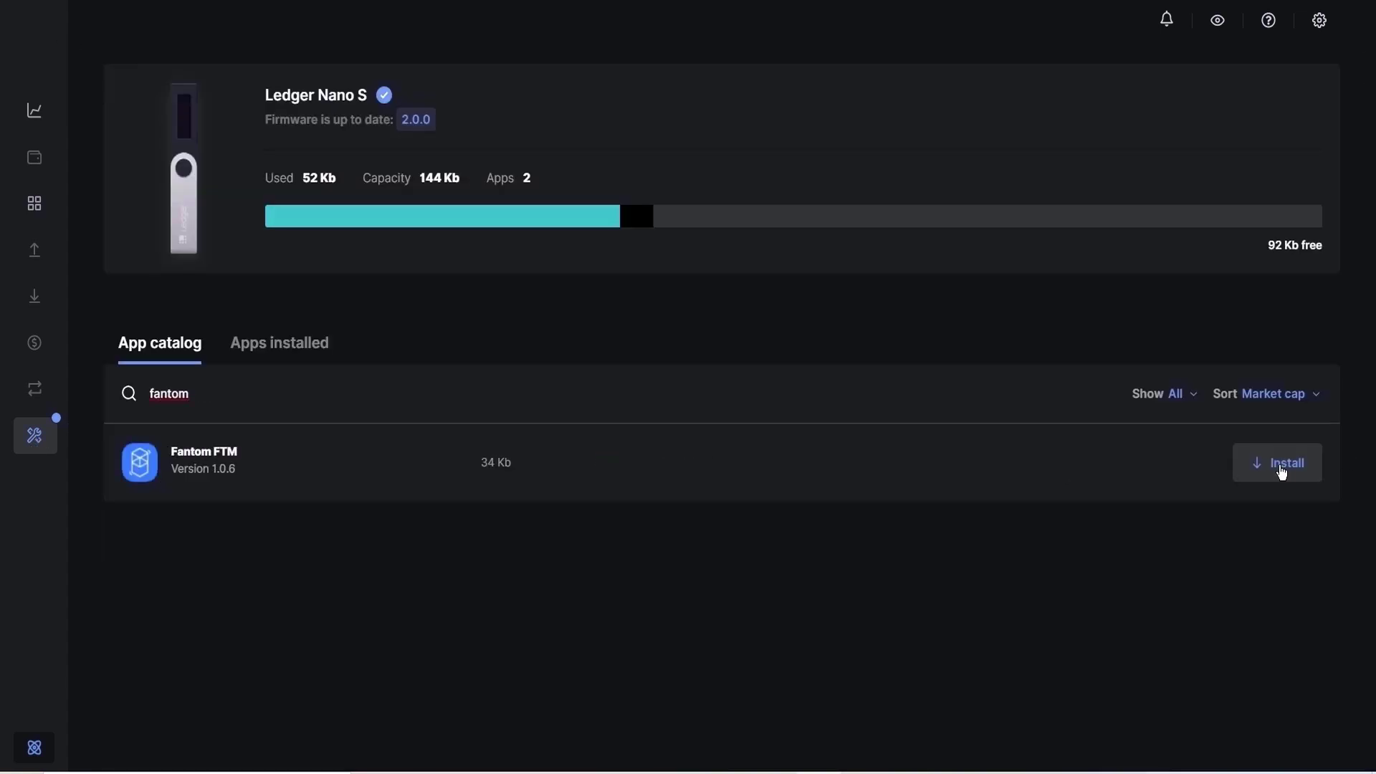
{"action": "left_click", "coordinate": [1282, 472]}
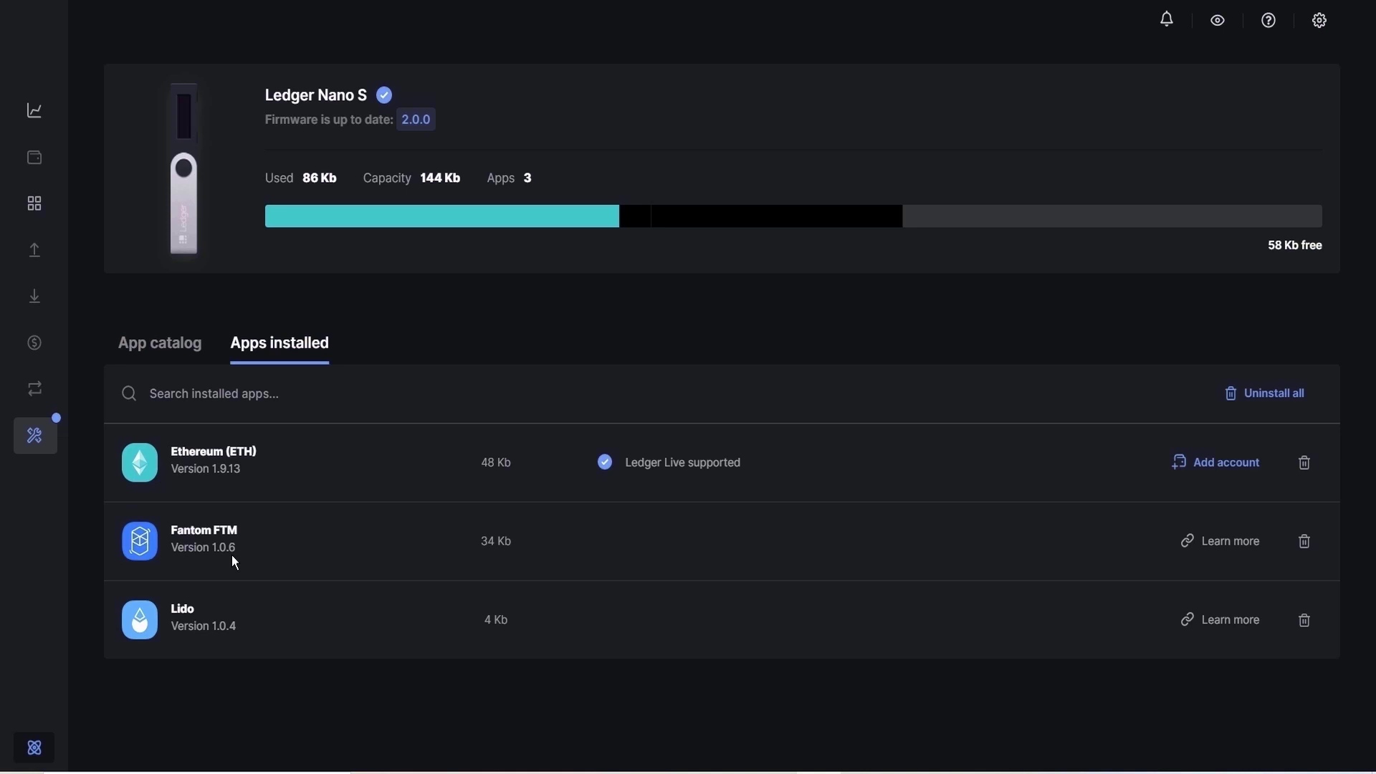
Switch to the Fantom wallets page in the browser and access fWallet from there
{"action": "left_click", "coordinate": [1287, 7]}
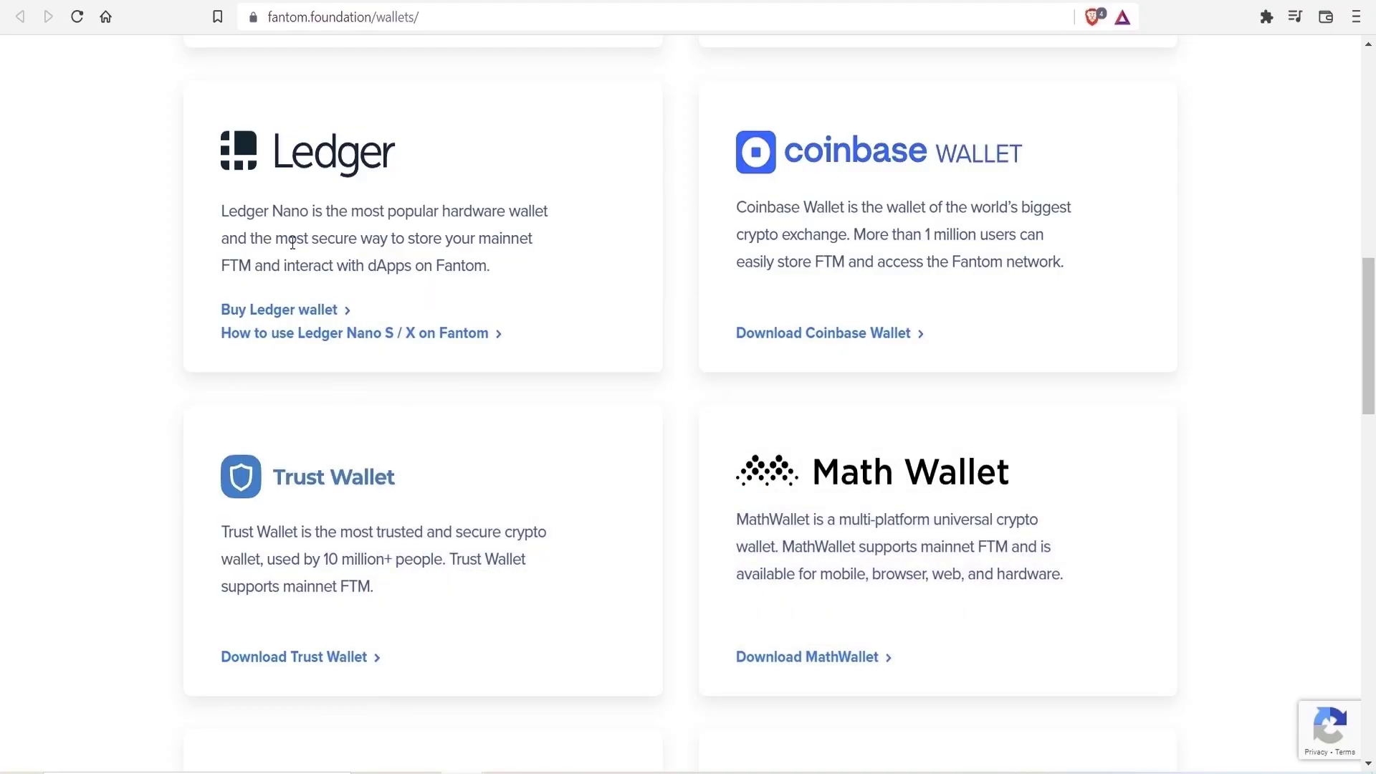
{"action": "scroll", "coordinate": [290, 248], "scroll_direction": "up", "scroll_amount": 8}
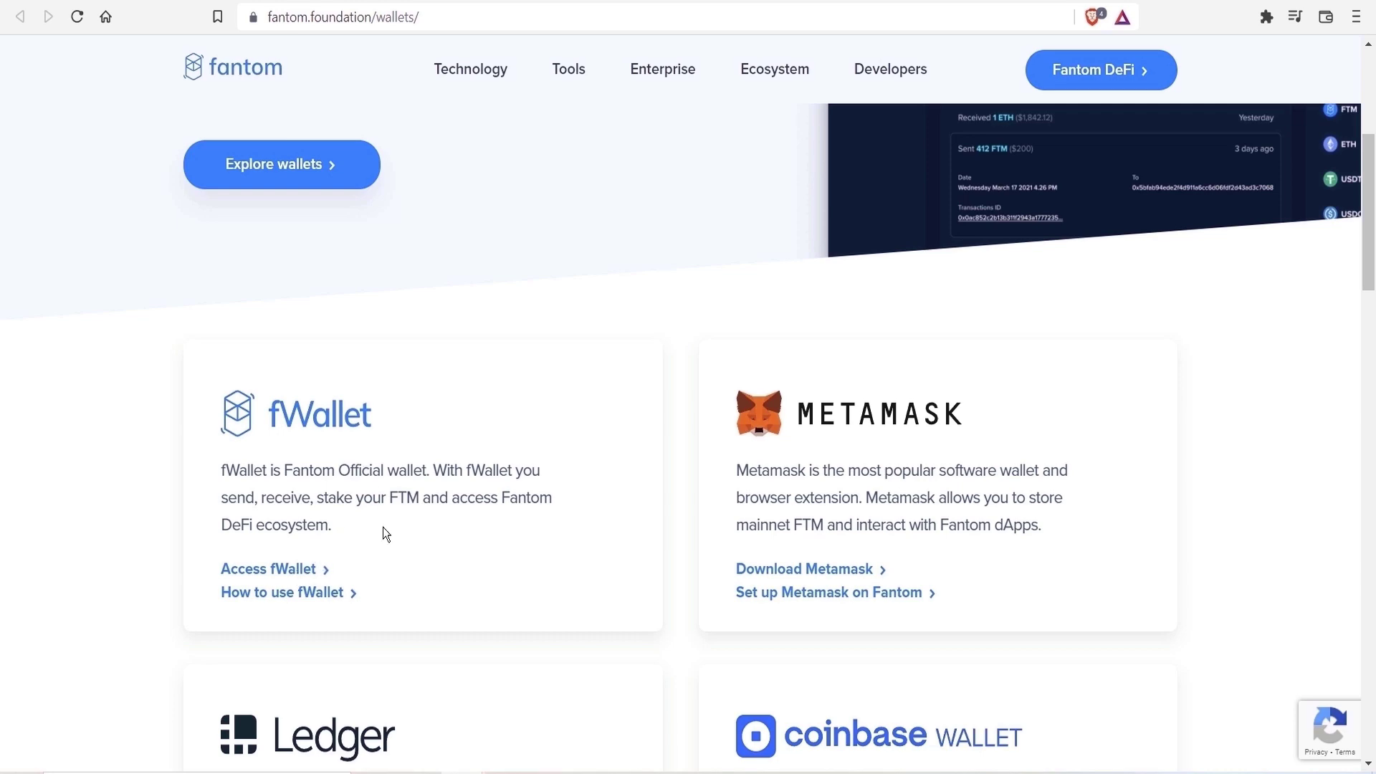
{"action": "left_click", "coordinate": [262, 571]}
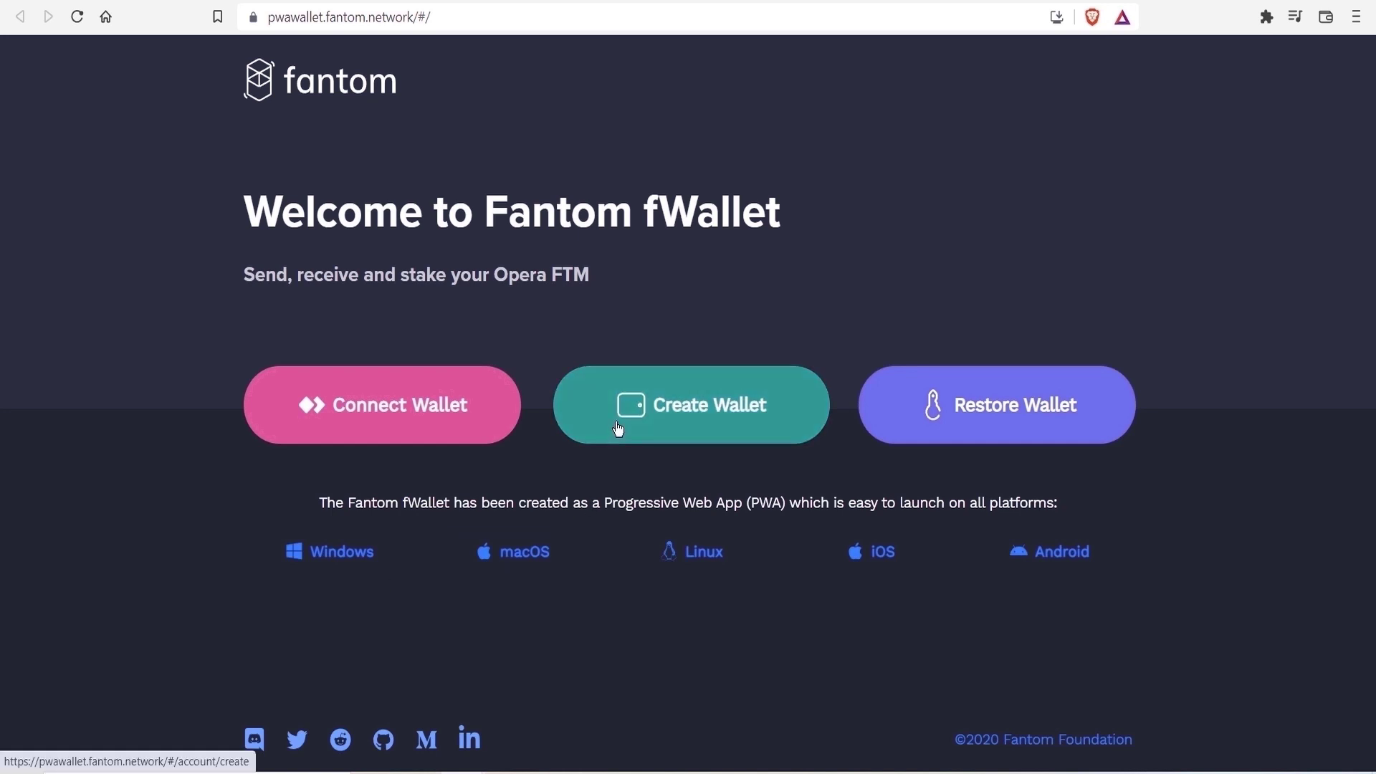
Start connecting a wallet to fWallet, choosing Ledger as the wallet type
{"action": "left_click", "coordinate": [363, 426]}
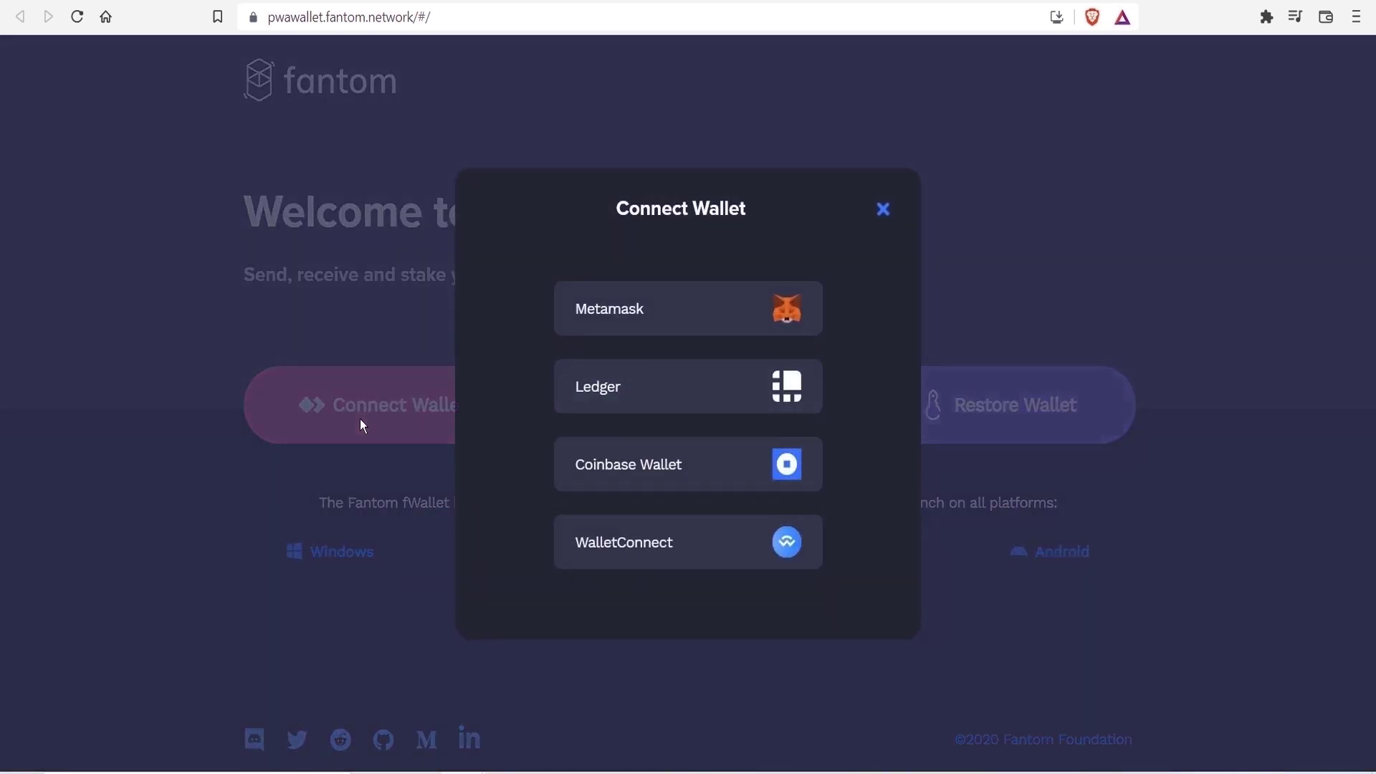
{"action": "left_click", "coordinate": [612, 388]}
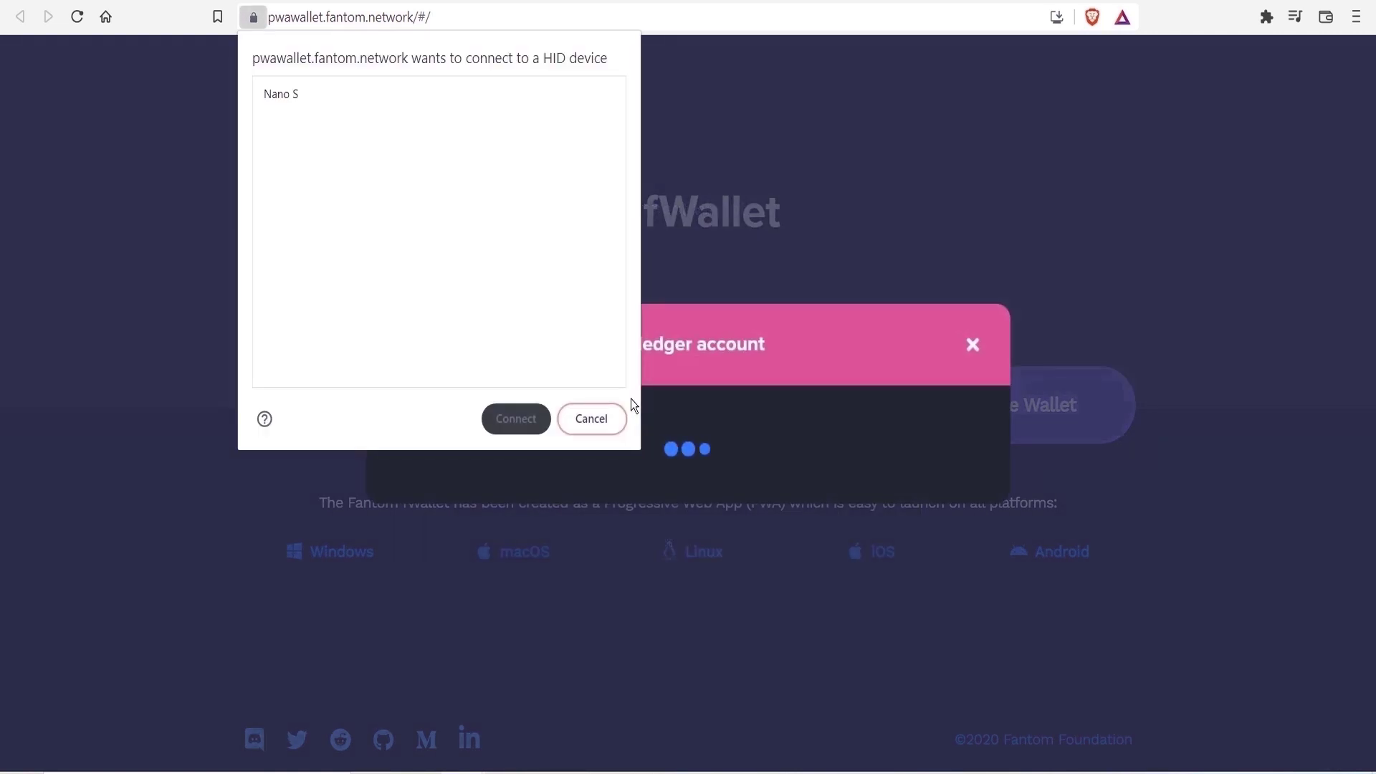
{"action": "left_click", "coordinate": [625, 406]}
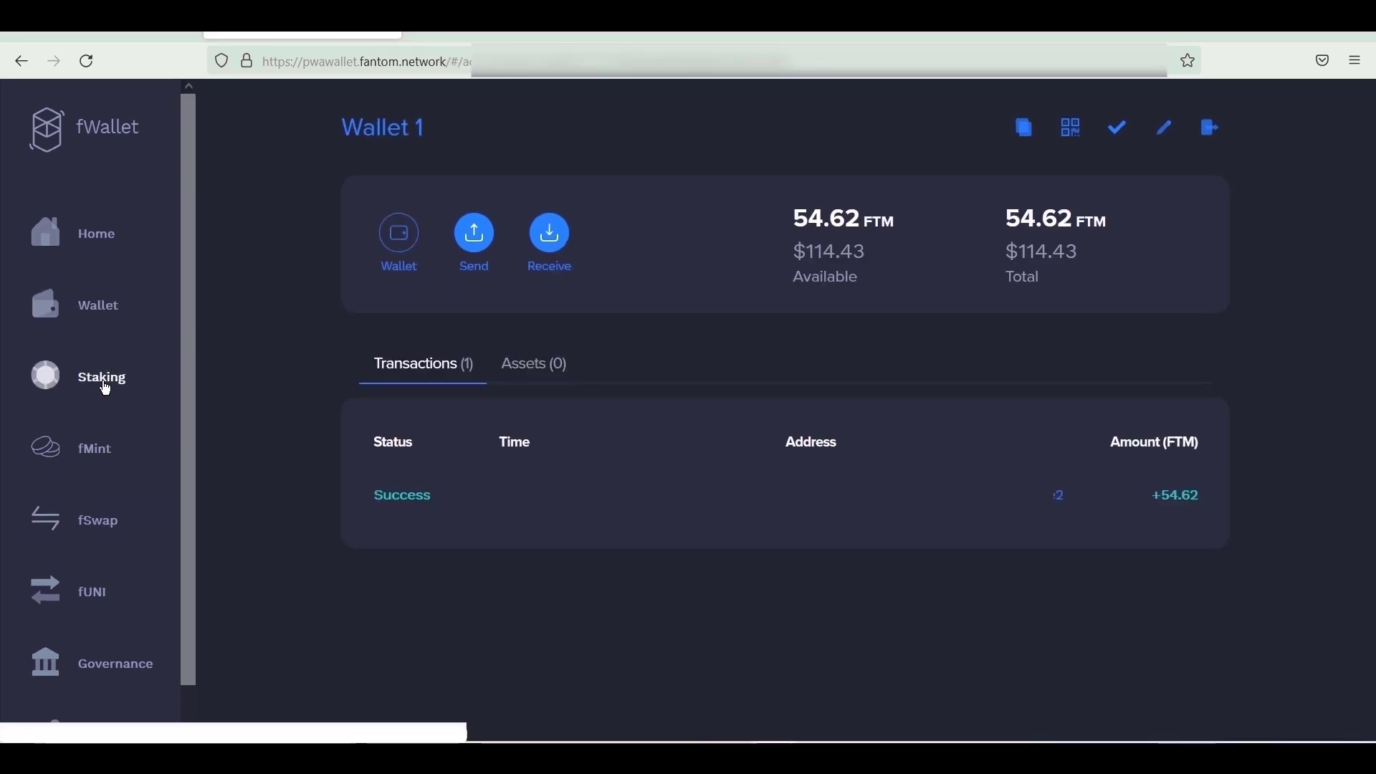
Set up a staking delegation in fWallet with an amount of 51 FTM and a Fantom Foundation validator
{"action": "left_click", "coordinate": [105, 388]}
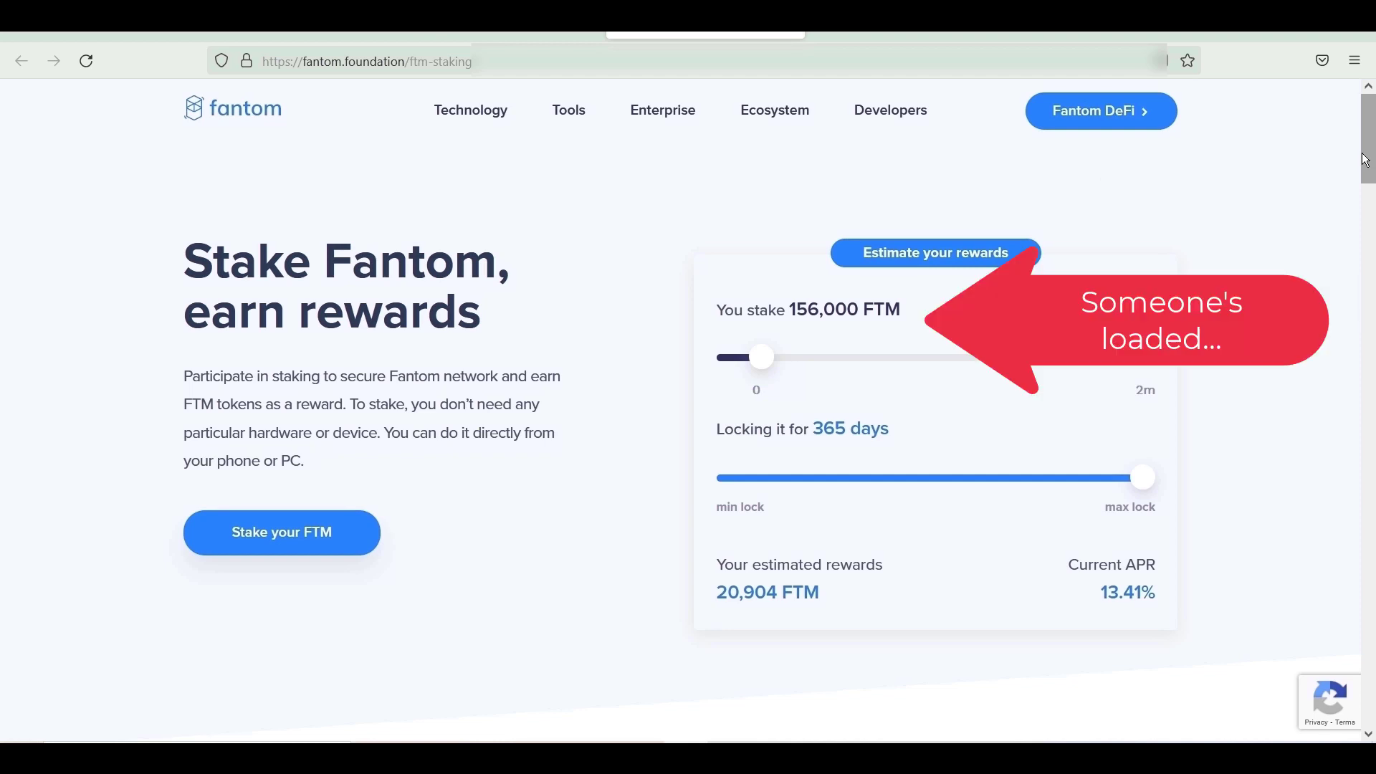
{"action": "scroll", "coordinate": [697, 302], "scroll_direction": "down", "scroll_amount": 8}
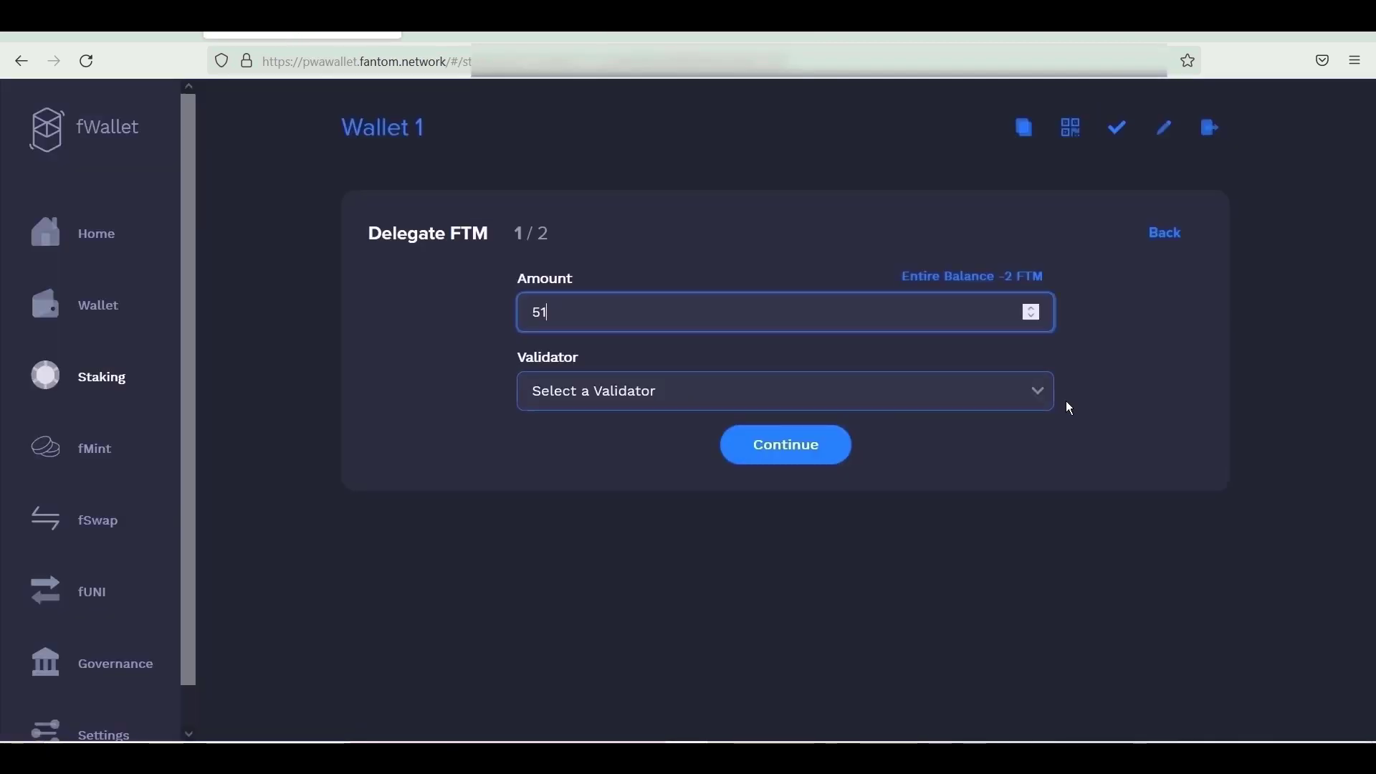
{"action": "left_click", "coordinate": [1035, 394]}
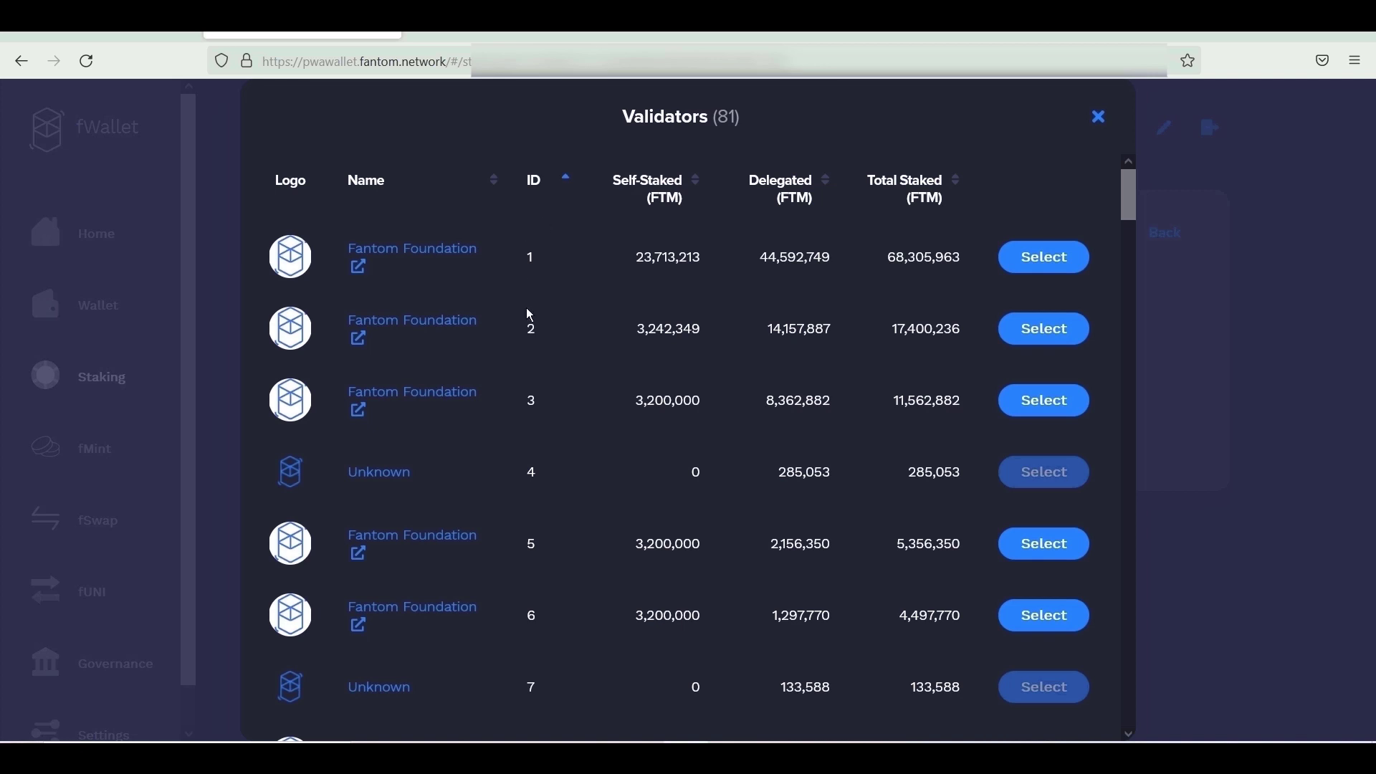
{"action": "left_click", "coordinate": [490, 517]}
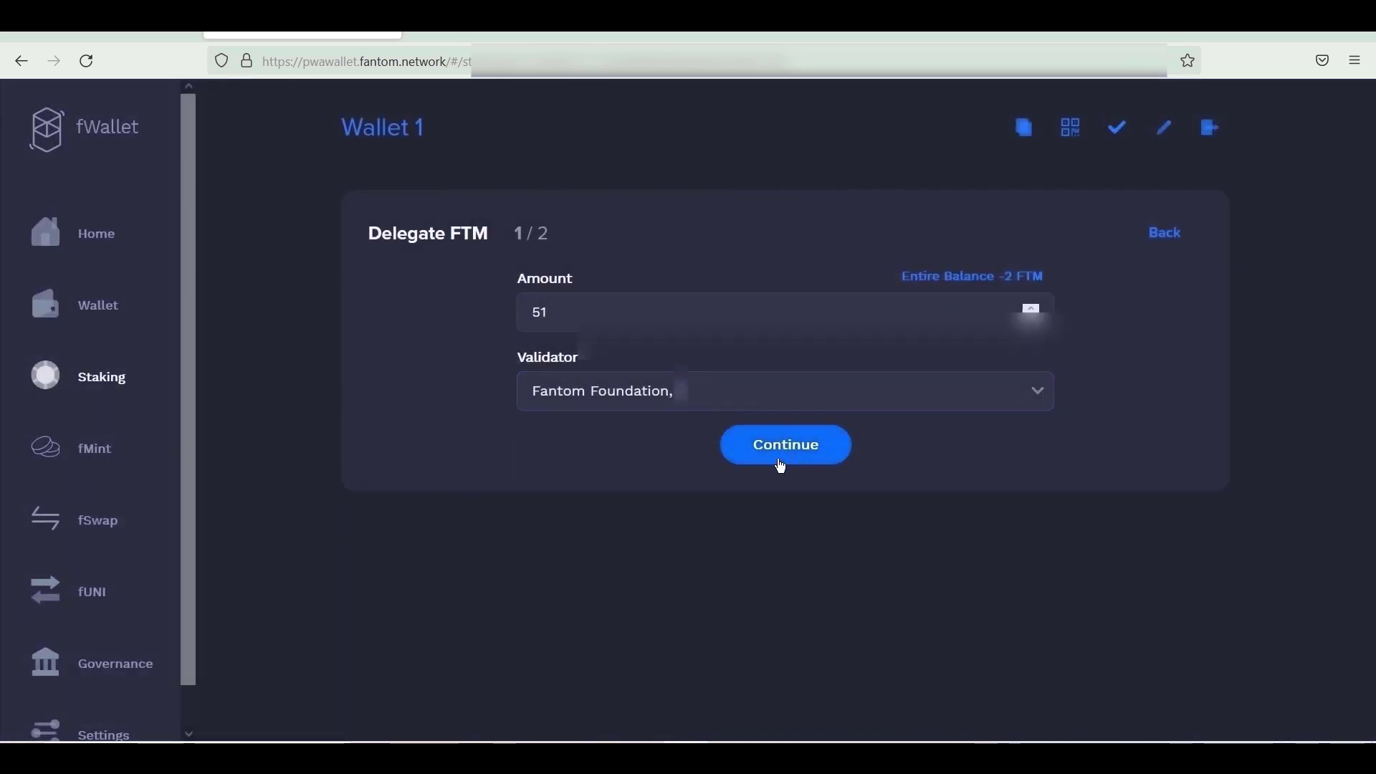
Submit the 51 FTM delegation, keeping the Windows Security prompt out of the way, and close the delegation result
{"action": "left_click", "coordinate": [786, 464]}
{"action": "left_click", "coordinate": [784, 464]}
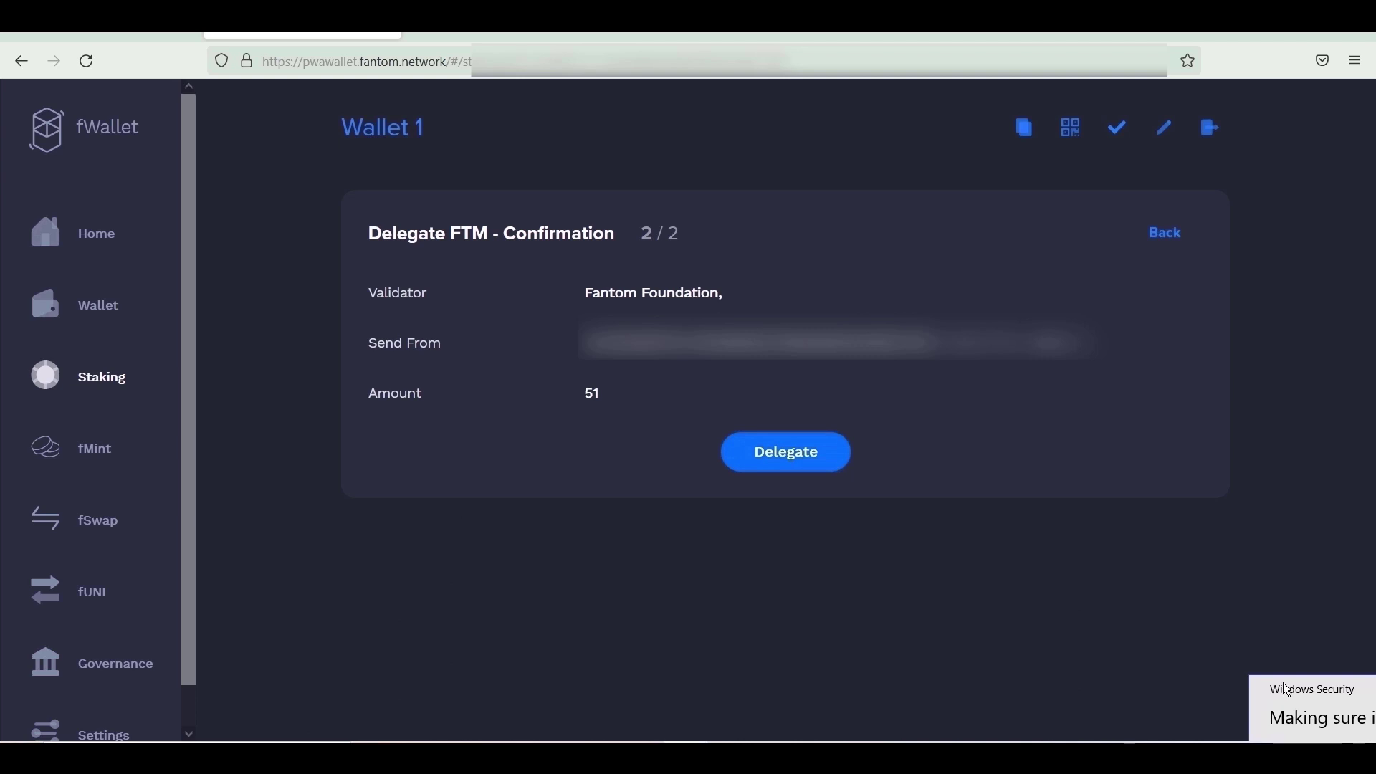
{"action": "left_click_drag", "start_coordinate": [1284, 689], "coordinate": [1292, 731]}
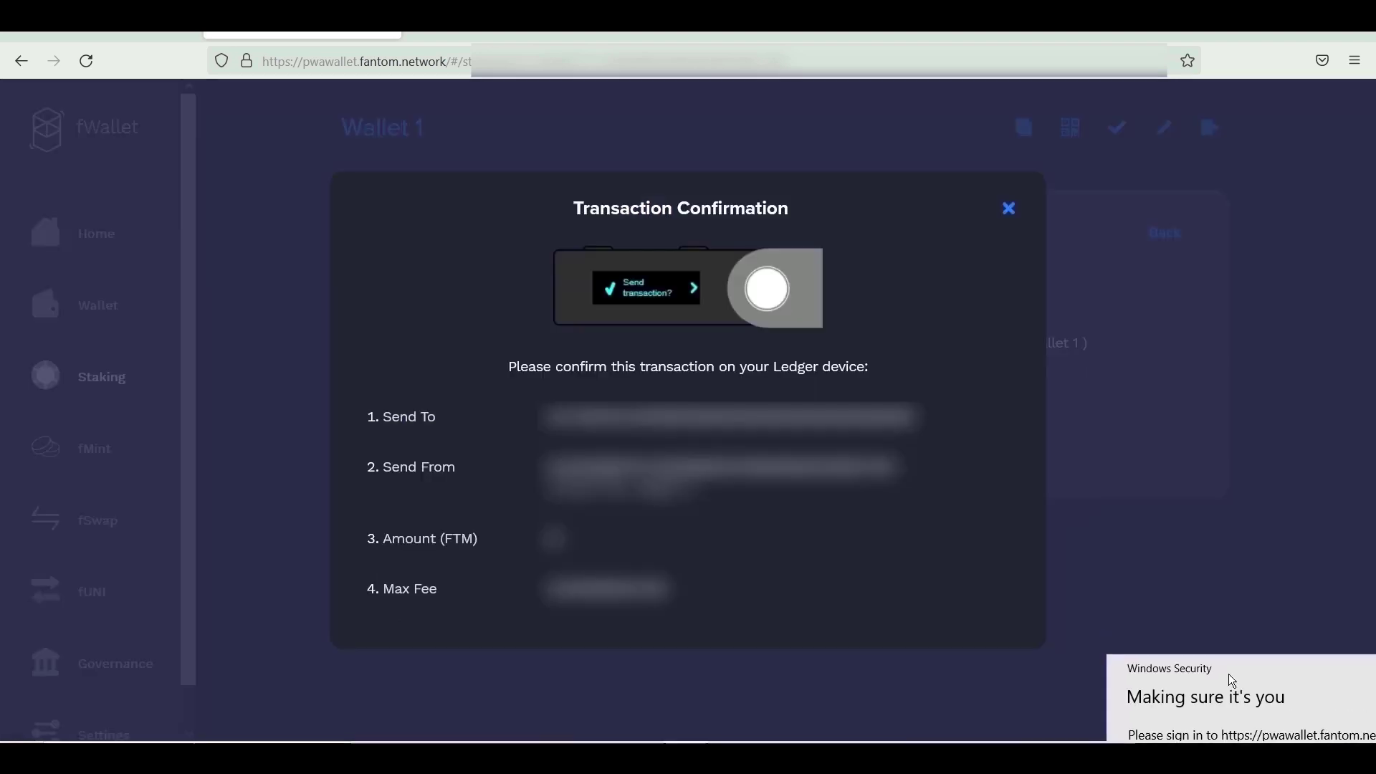
{"action": "left_click_drag", "start_coordinate": [1171, 712], "coordinate": [1296, 734]}
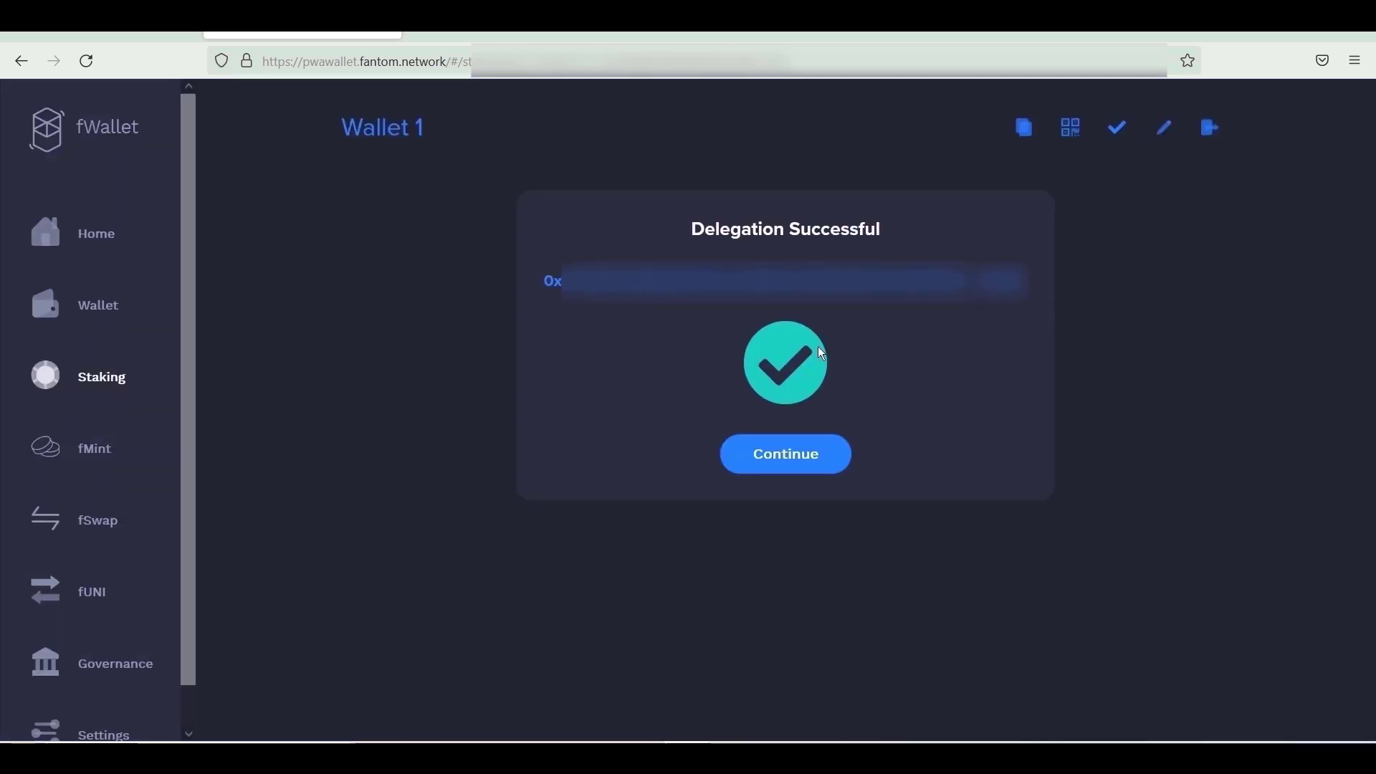
{"action": "left_click", "coordinate": [783, 466]}
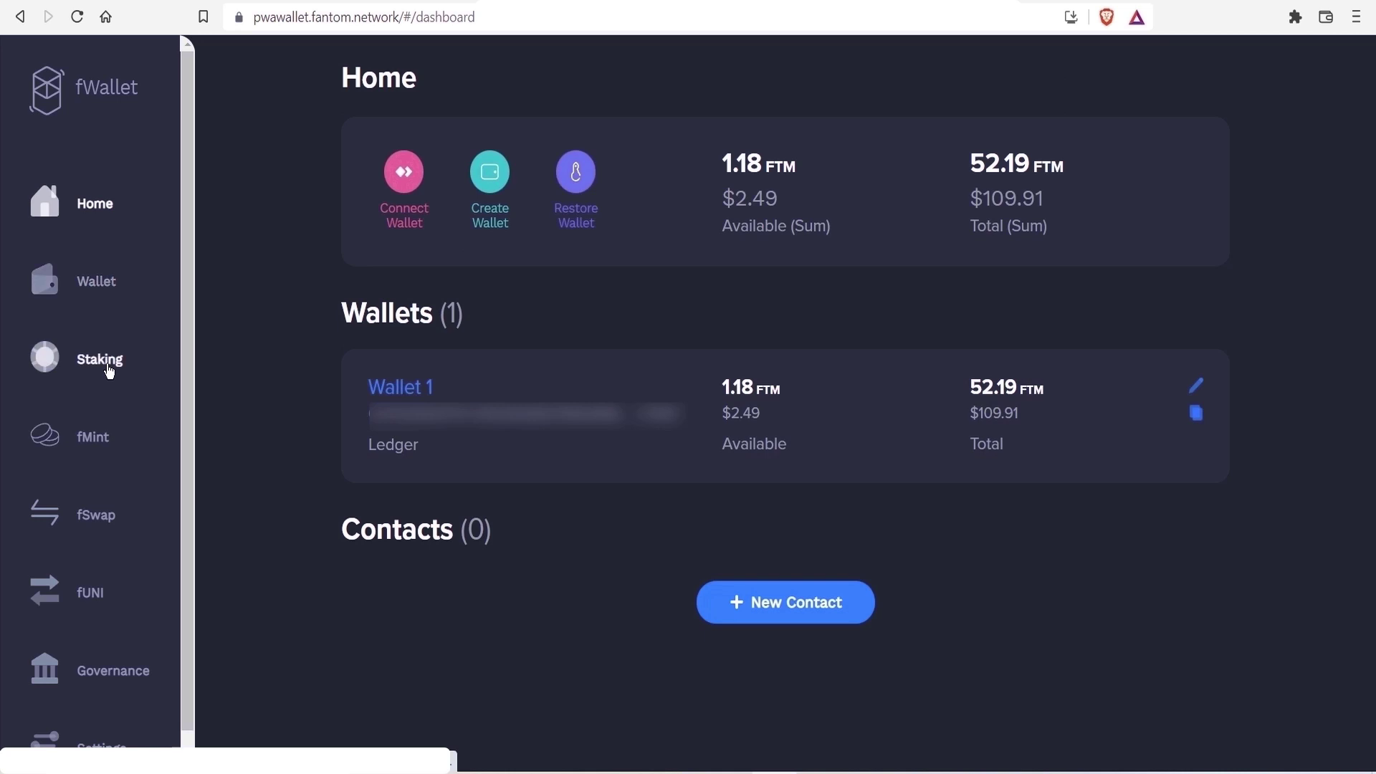
Open the Fantom Foundation delegation's staking details and start locking it
{"action": "left_click", "coordinate": [106, 361]}
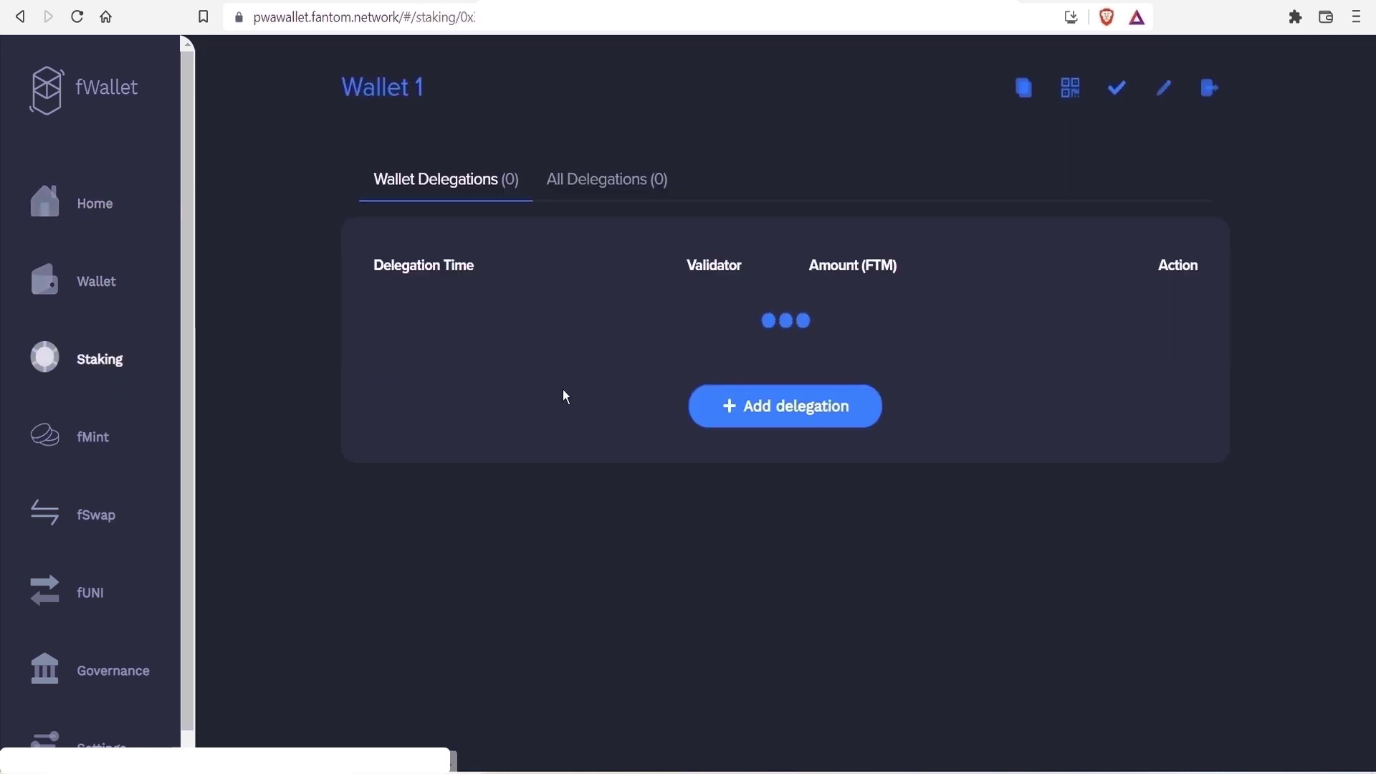
{"action": "left_click", "coordinate": [1175, 329]}
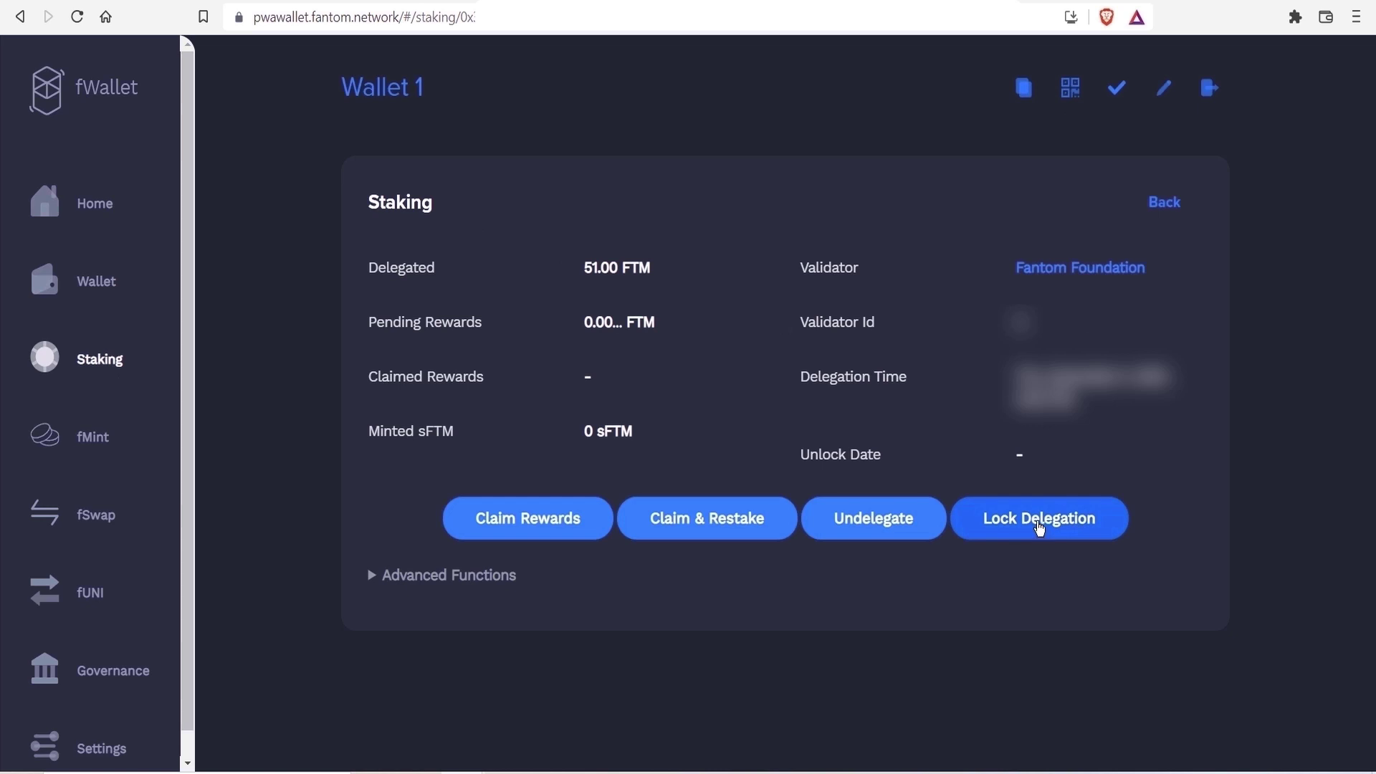
{"action": "left_click", "coordinate": [1040, 531]}
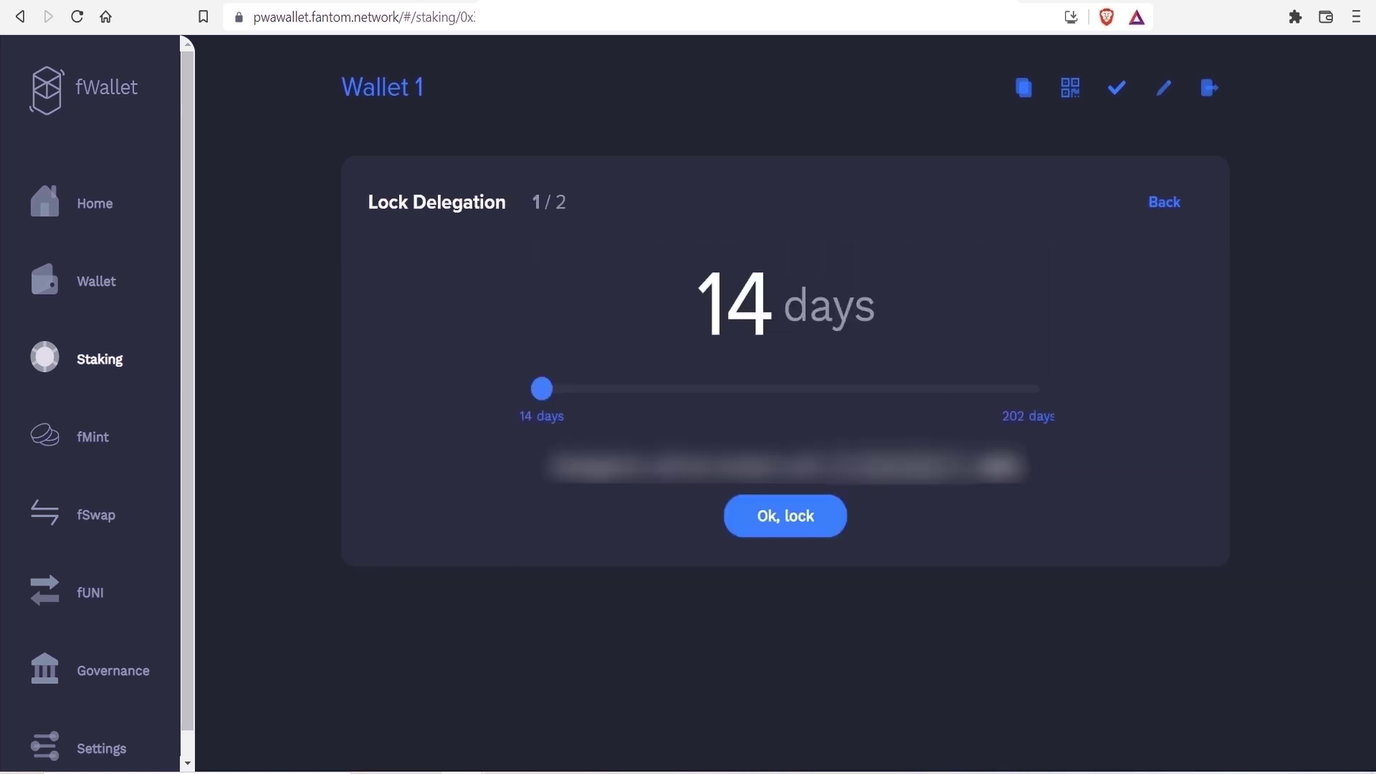
Review the liquid staking information on Fantom's staking page, and raise the delegation's lock period from the minimum
{"action": "left_click", "coordinate": [860, 0]}
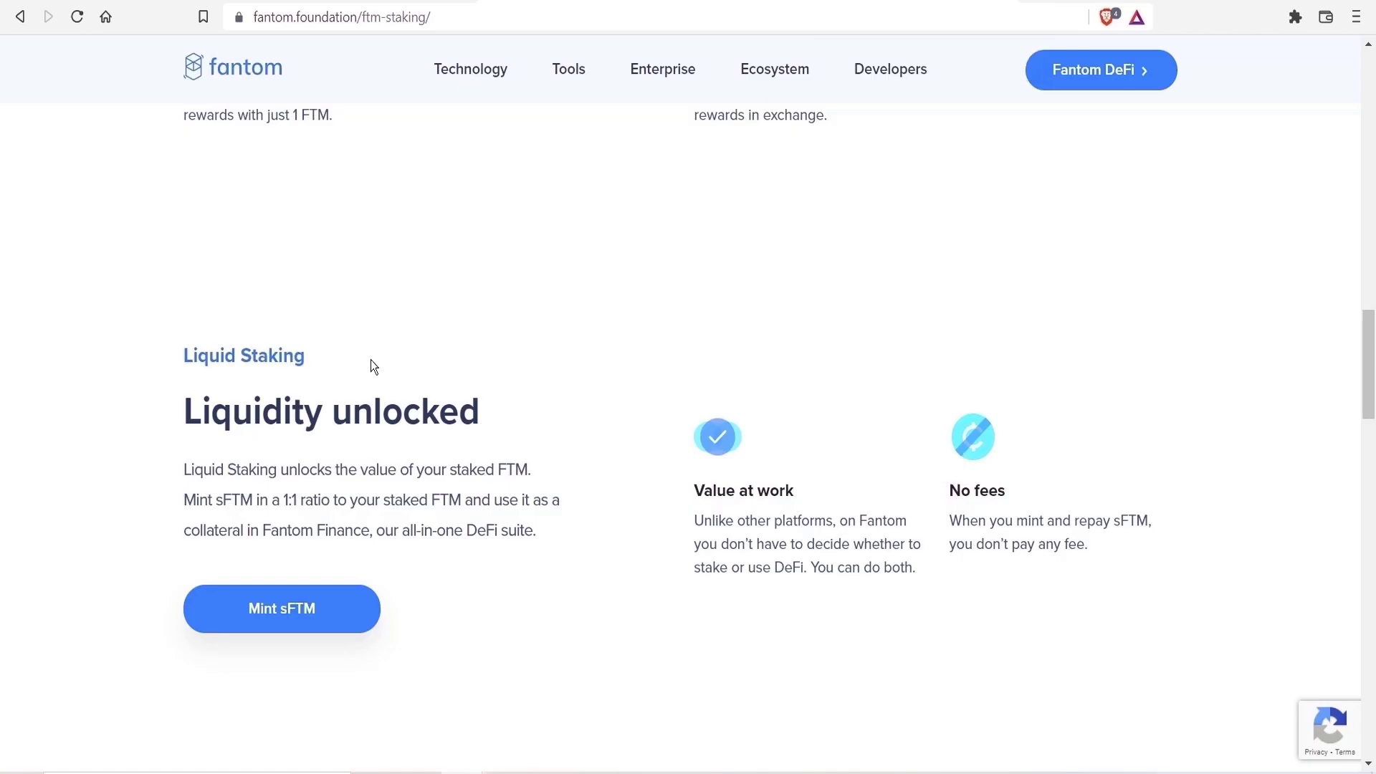
{"action": "scroll", "coordinate": [418, 390], "scroll_direction": "up", "scroll_amount": 2}
{"action": "scroll", "coordinate": [482, 395], "scroll_direction": "up", "scroll_amount": 6}
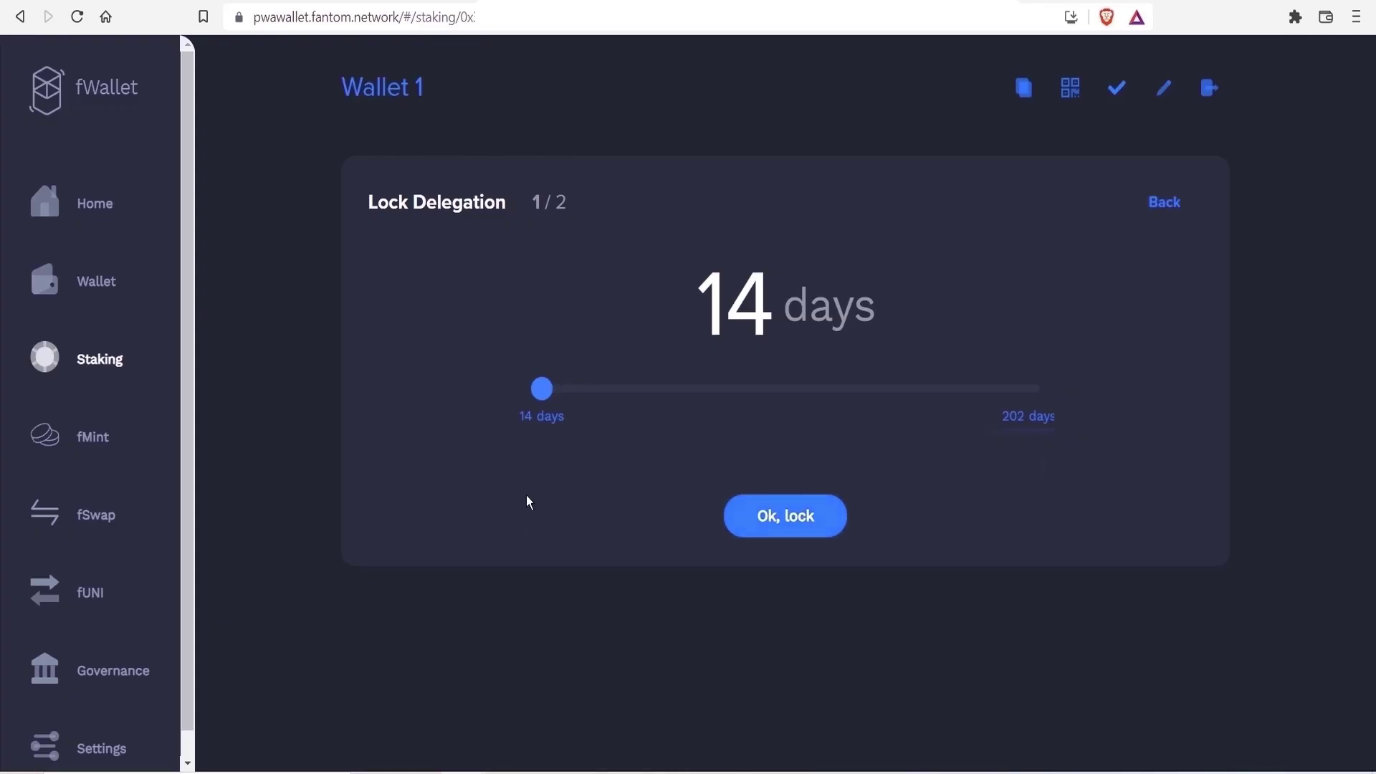
{"action": "left_click_drag", "start_coordinate": [543, 390], "coordinate": [969, 390]}
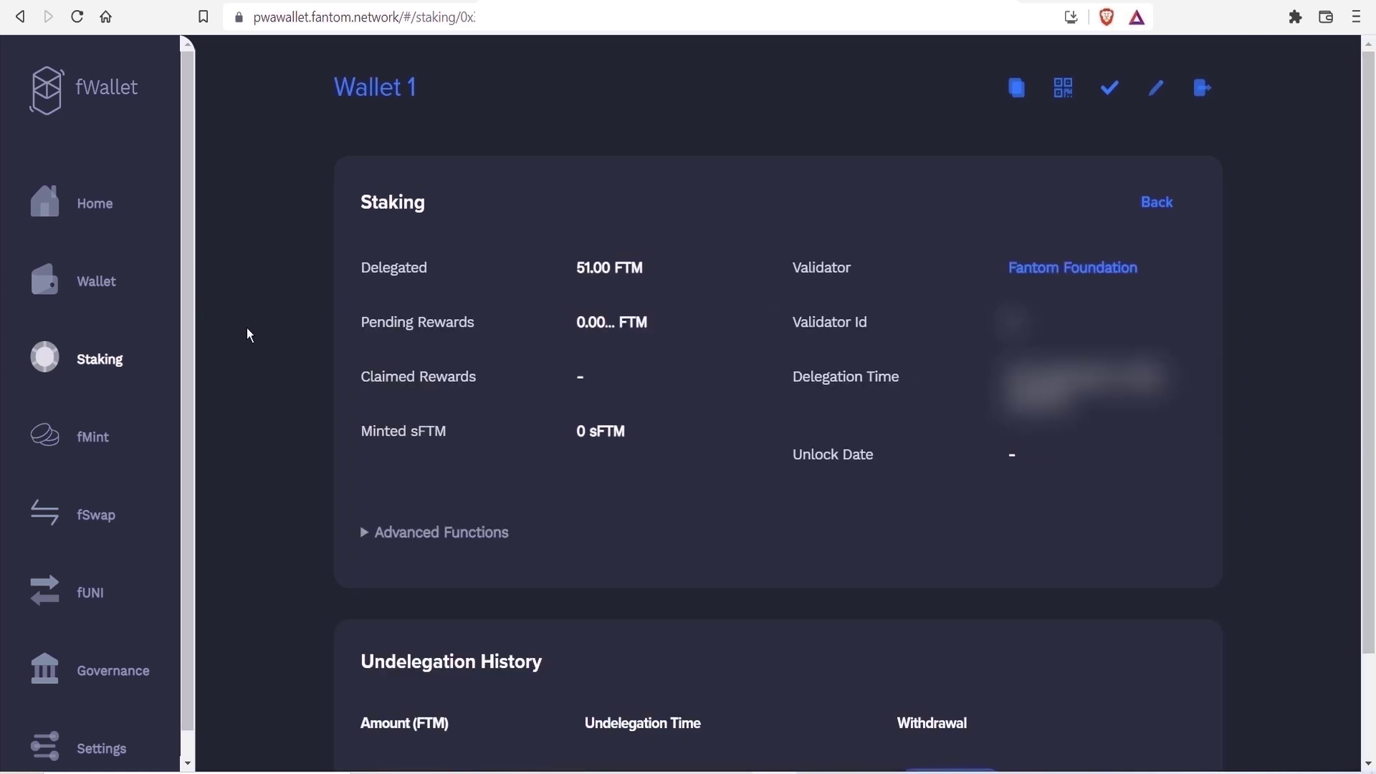
Review the 51 FTM delegation's undelegation history in fWallet and the staking reward information on Fantom's staking page
{"action": "scroll", "coordinate": [251, 330], "scroll_direction": "down", "scroll_amount": 2}
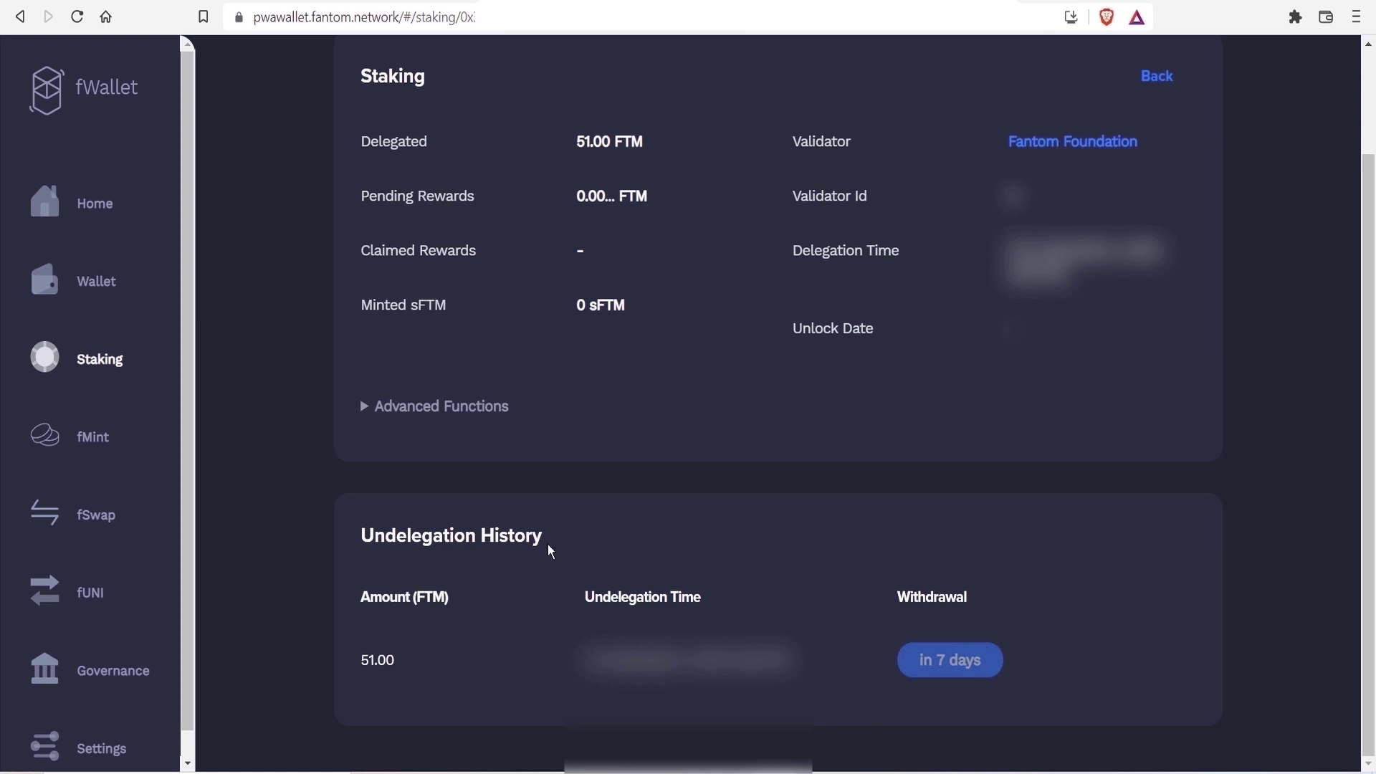
{"action": "scroll", "coordinate": [552, 551], "scroll_direction": "up", "scroll_amount": 2}
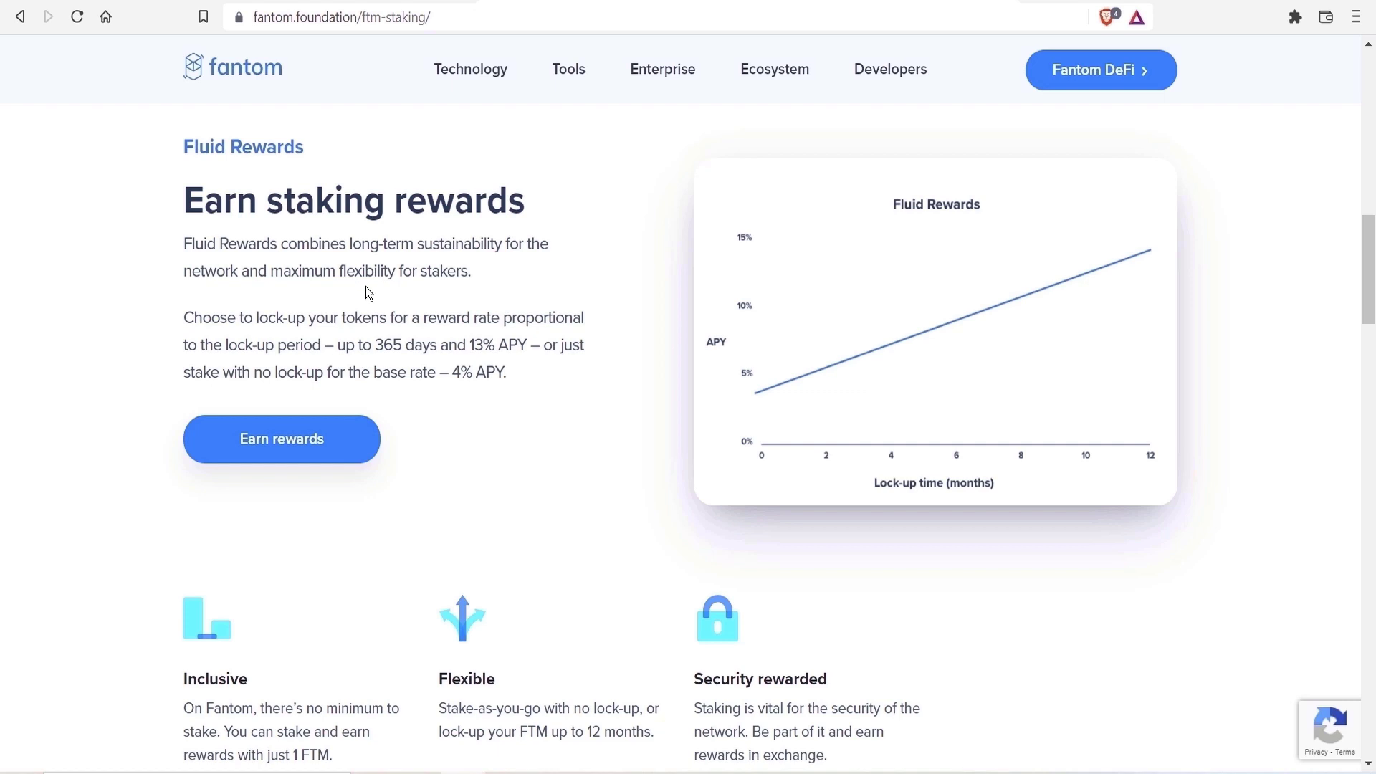
{"action": "scroll", "coordinate": [366, 290], "scroll_direction": "down", "scroll_amount": 10}
{"action": "scroll", "coordinate": [212, 401], "scroll_direction": "up", "scroll_amount": 1}
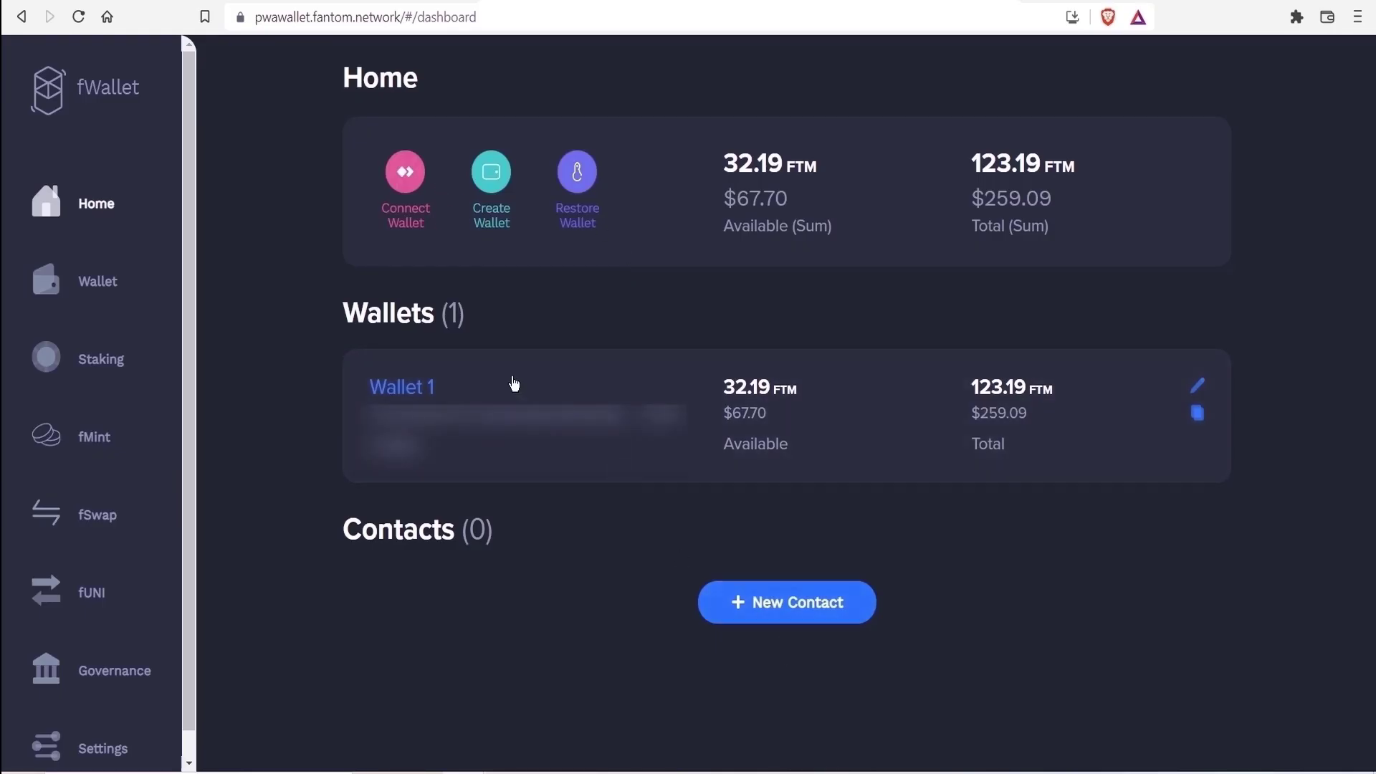
Mint sFTM against Wallet 1's 40 FTM delegation and close the transaction result
{"action": "left_click", "coordinate": [402, 390]}
{"action": "left_click", "coordinate": [86, 363]}
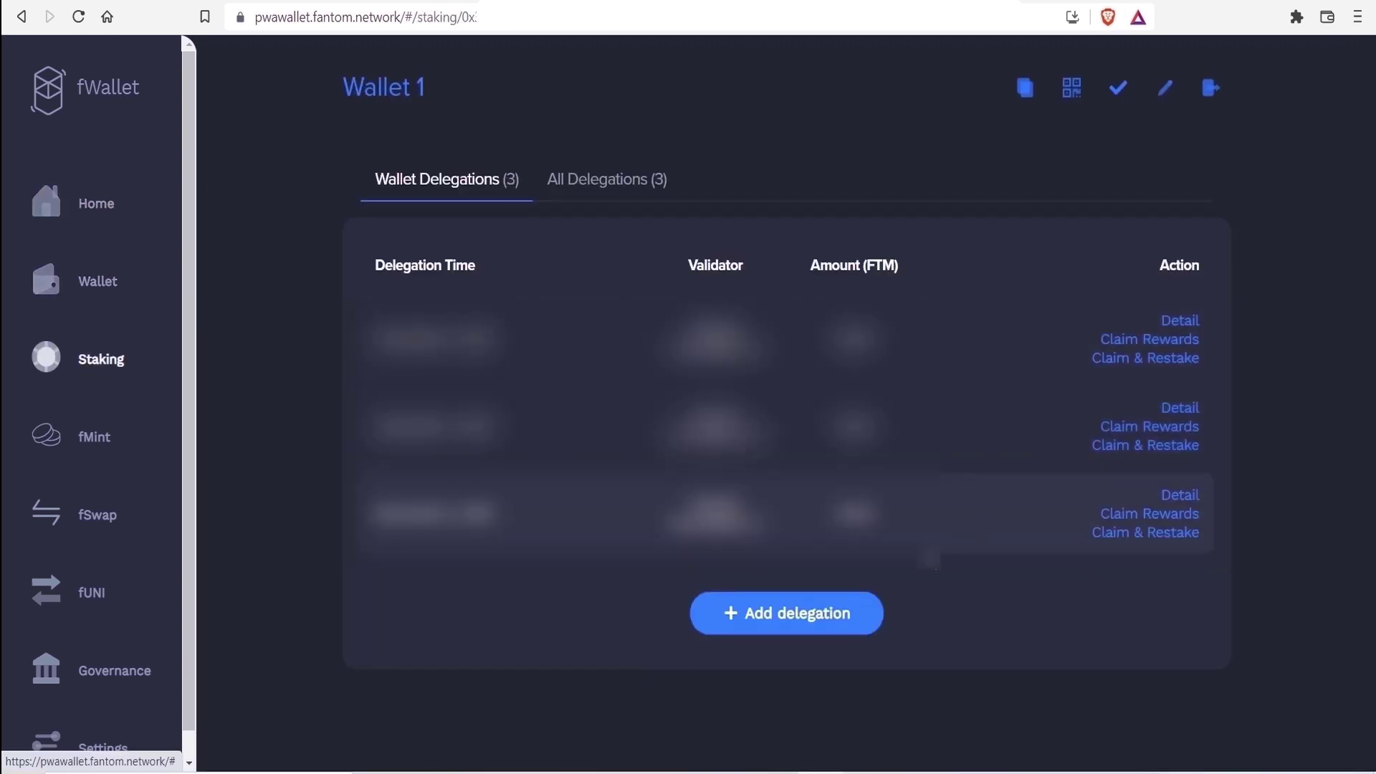
{"action": "left_click", "coordinate": [1193, 408]}
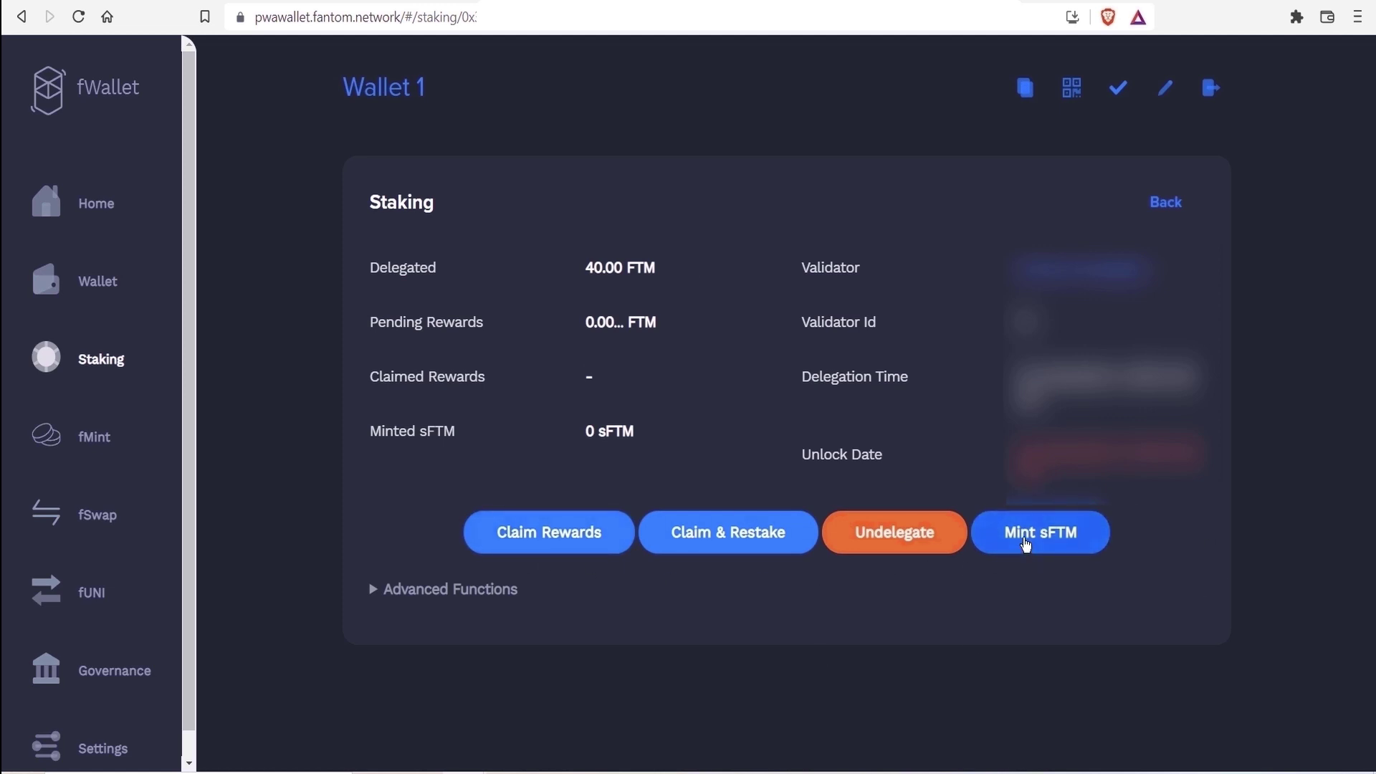
{"action": "left_click", "coordinate": [1027, 546]}
{"action": "left_click", "coordinate": [786, 347]}
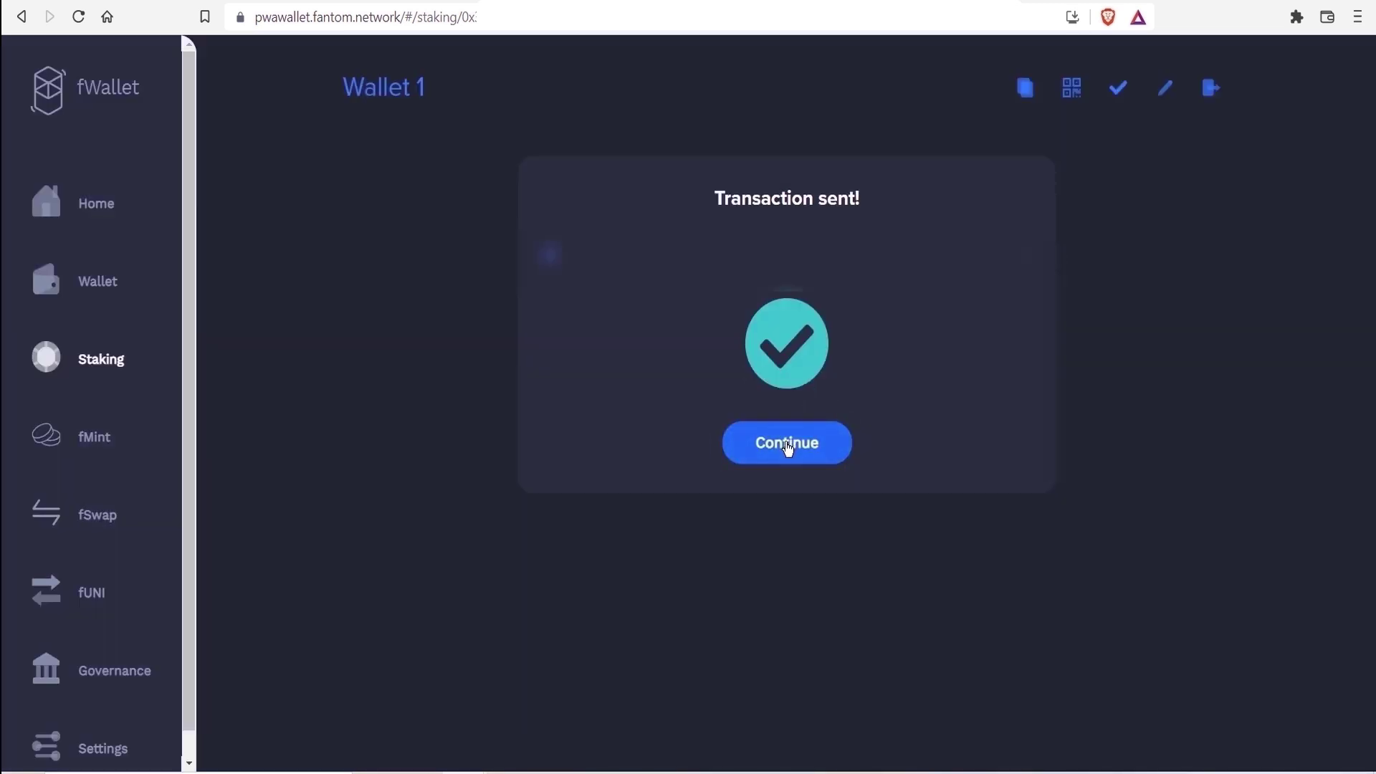
{"action": "left_click", "coordinate": [787, 444]}
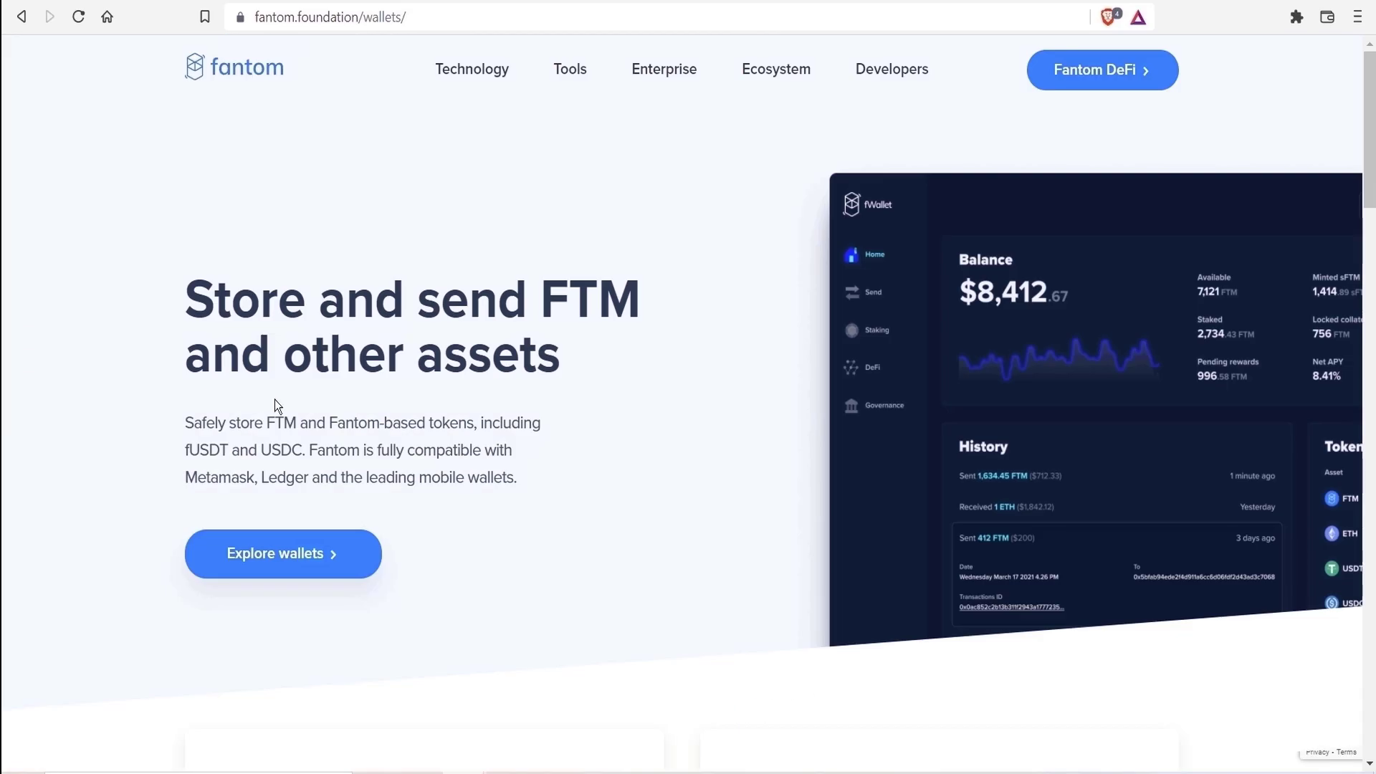
Look through Fantom's wallets page, start creating a new wallet in fWallet, and download its keystore file
{"action": "scroll", "coordinate": [277, 405], "scroll_direction": "down", "scroll_amount": 5}
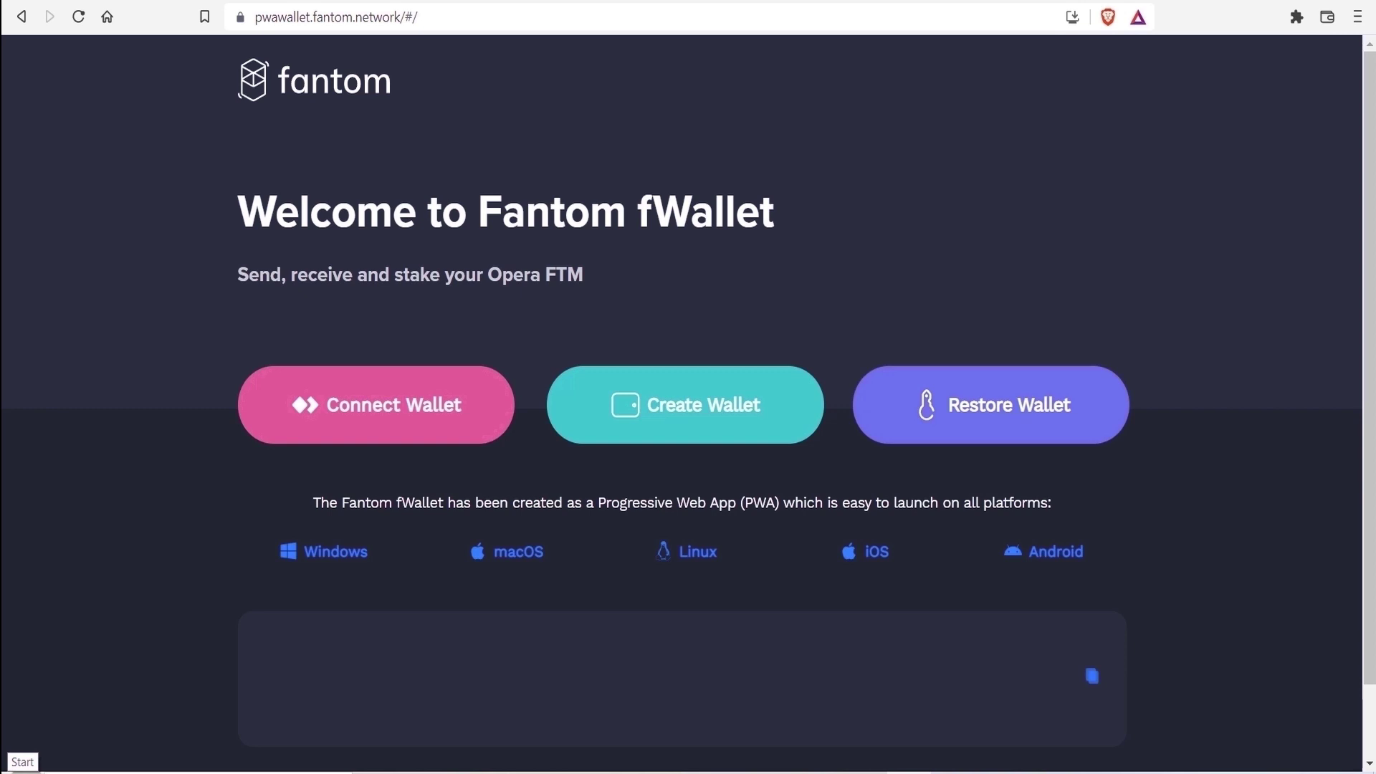
{"action": "left_click", "coordinate": [681, 431]}
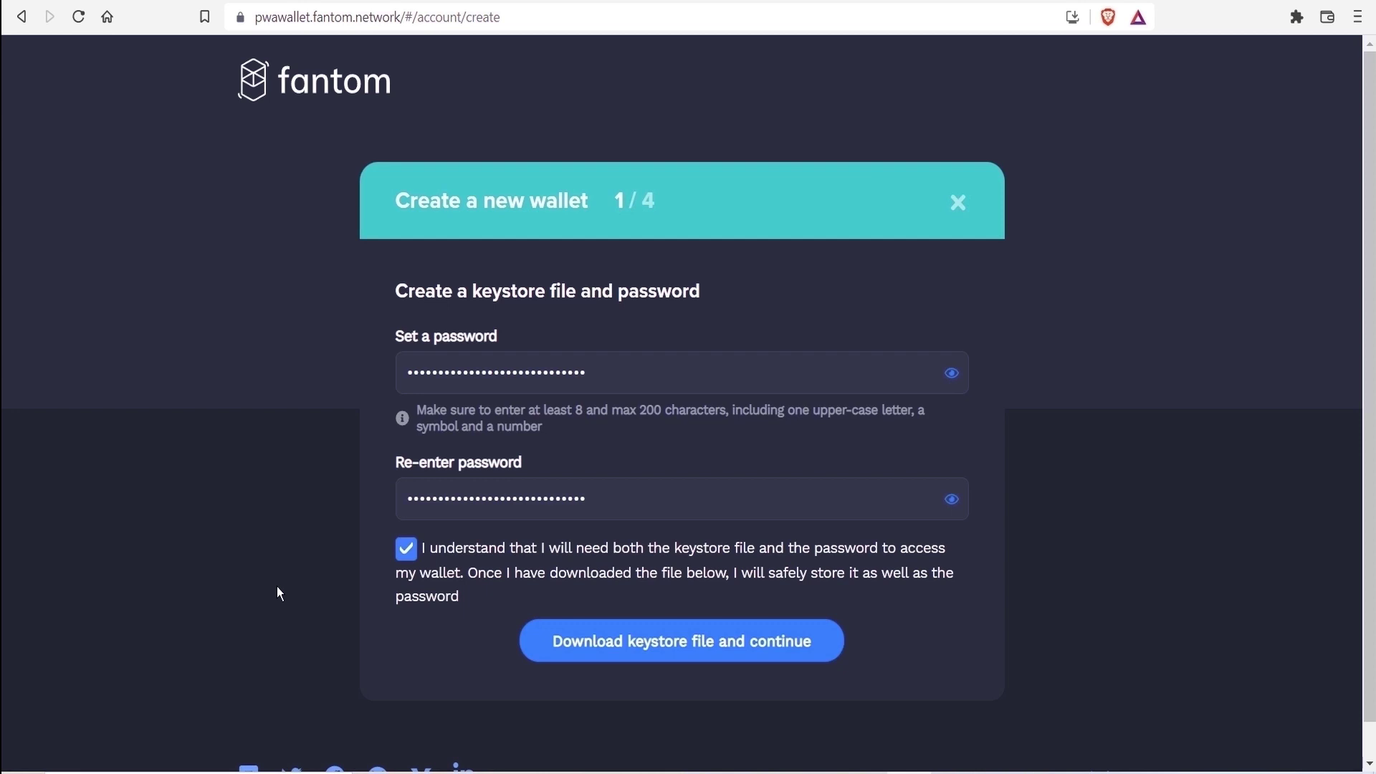
{"action": "left_click", "coordinate": [713, 639]}
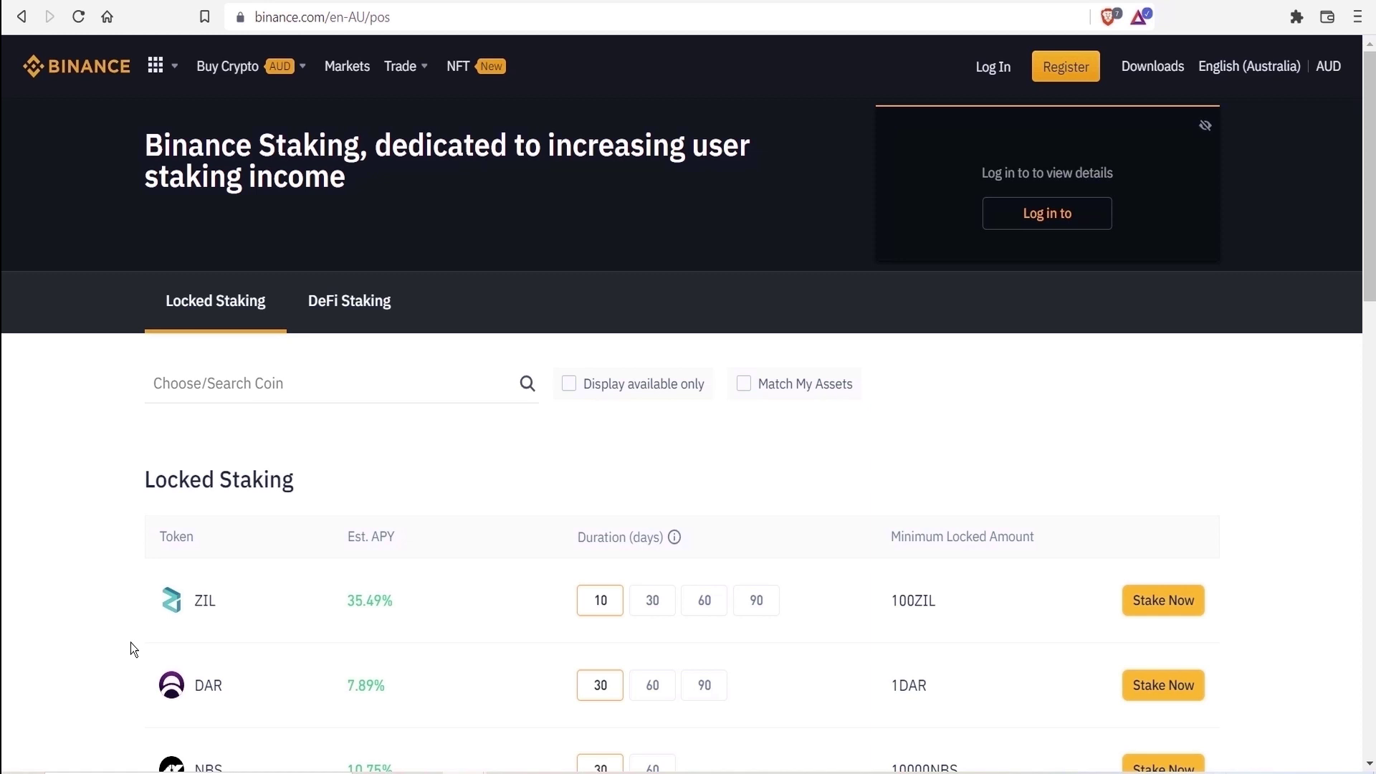
Search Binance's locked staking products for FTM and clear the search
{"action": "type", "text": "FTM"}
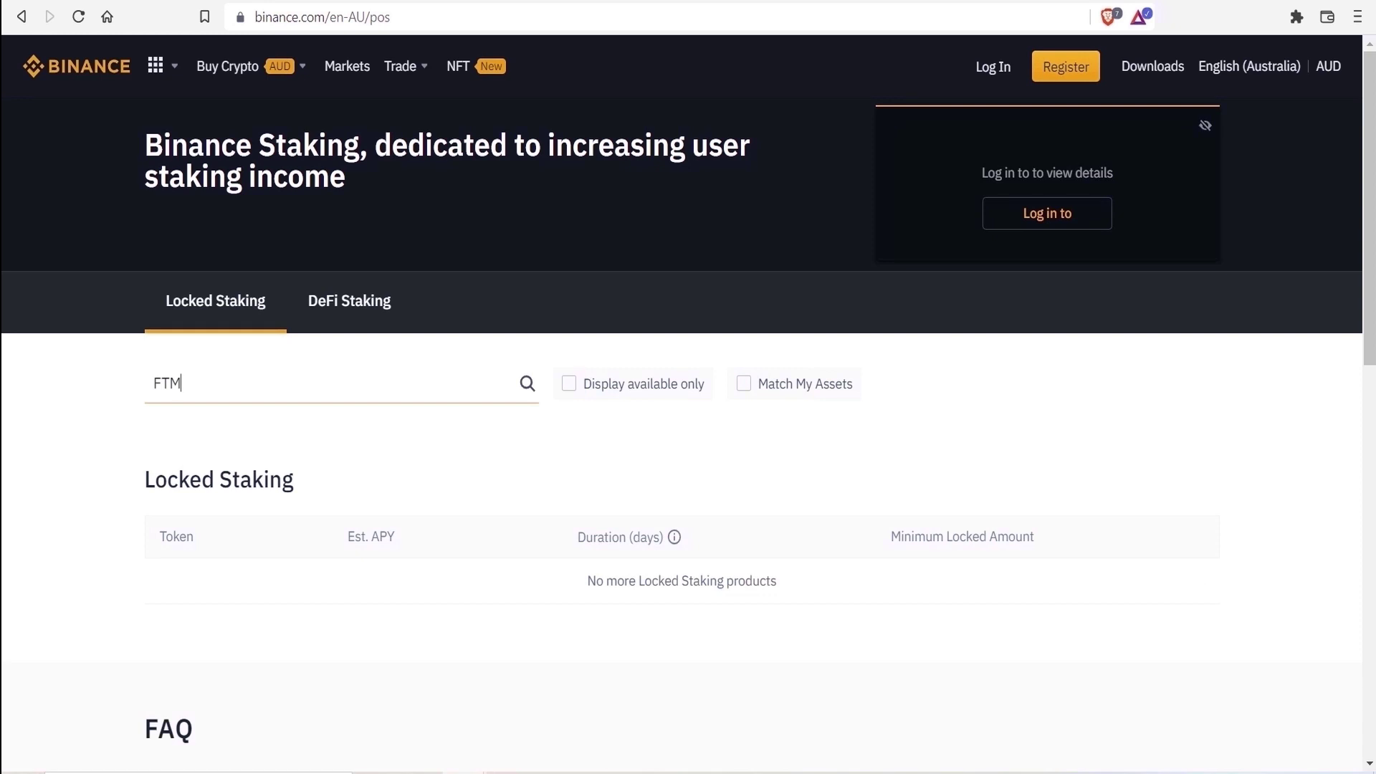
{"action": "key", "text": "BackSpace"}
{"action": "key", "text": "BackSpace"}
{"action": "key", "text": "BackSpace"}
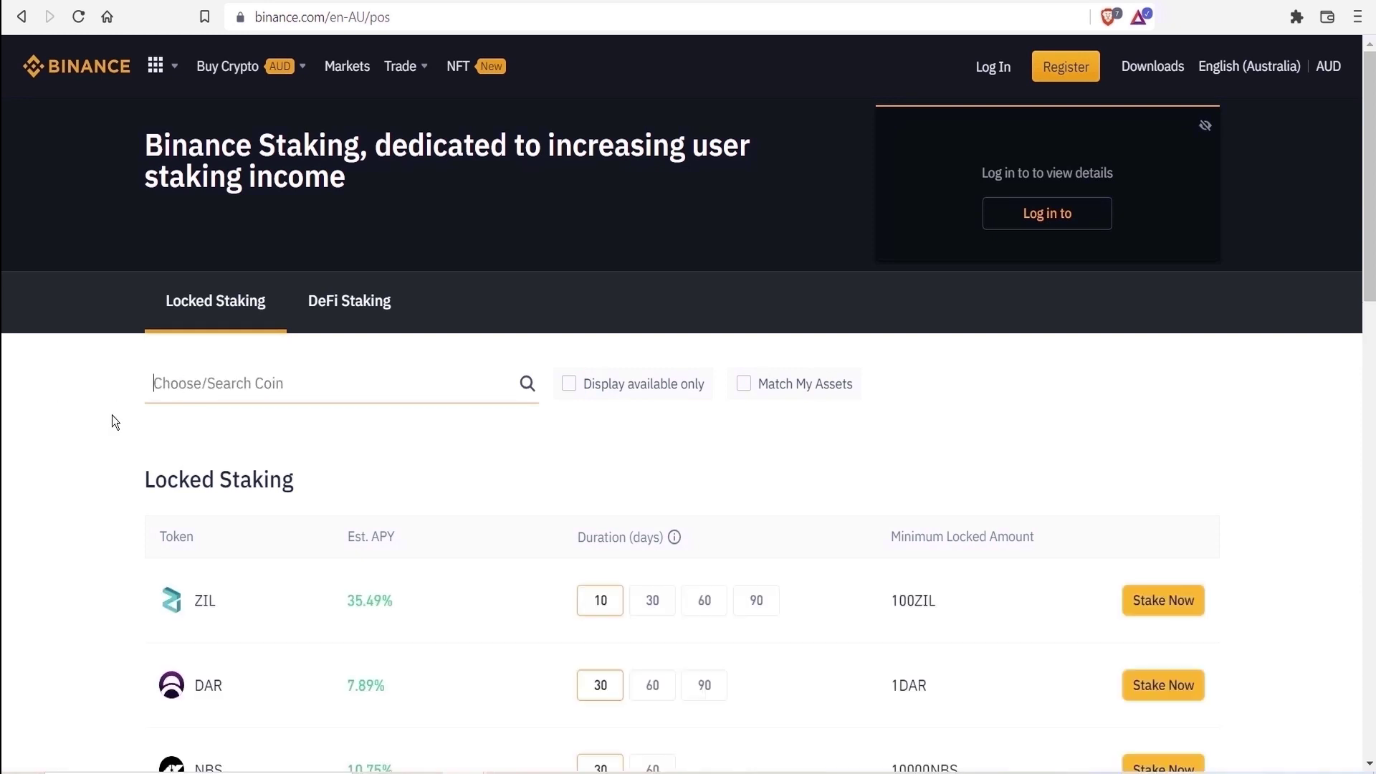
{"action": "left_click", "coordinate": [86, 436]}
Switch to Kraken's staking page and check which coins it offers for staking
{"action": "key", "text": "ctrl+Tab"}
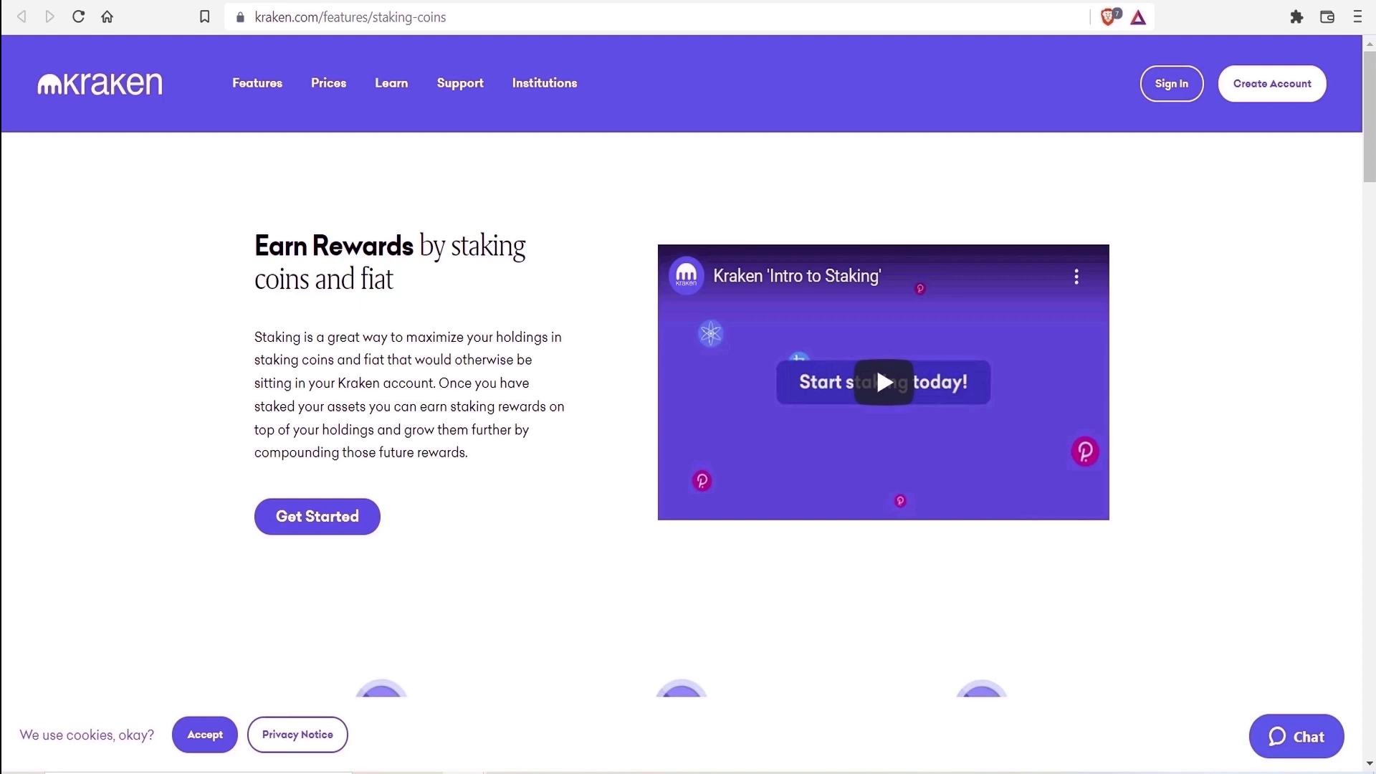
{"action": "scroll", "coordinate": [380, 259], "scroll_direction": "down", "scroll_amount": 9}
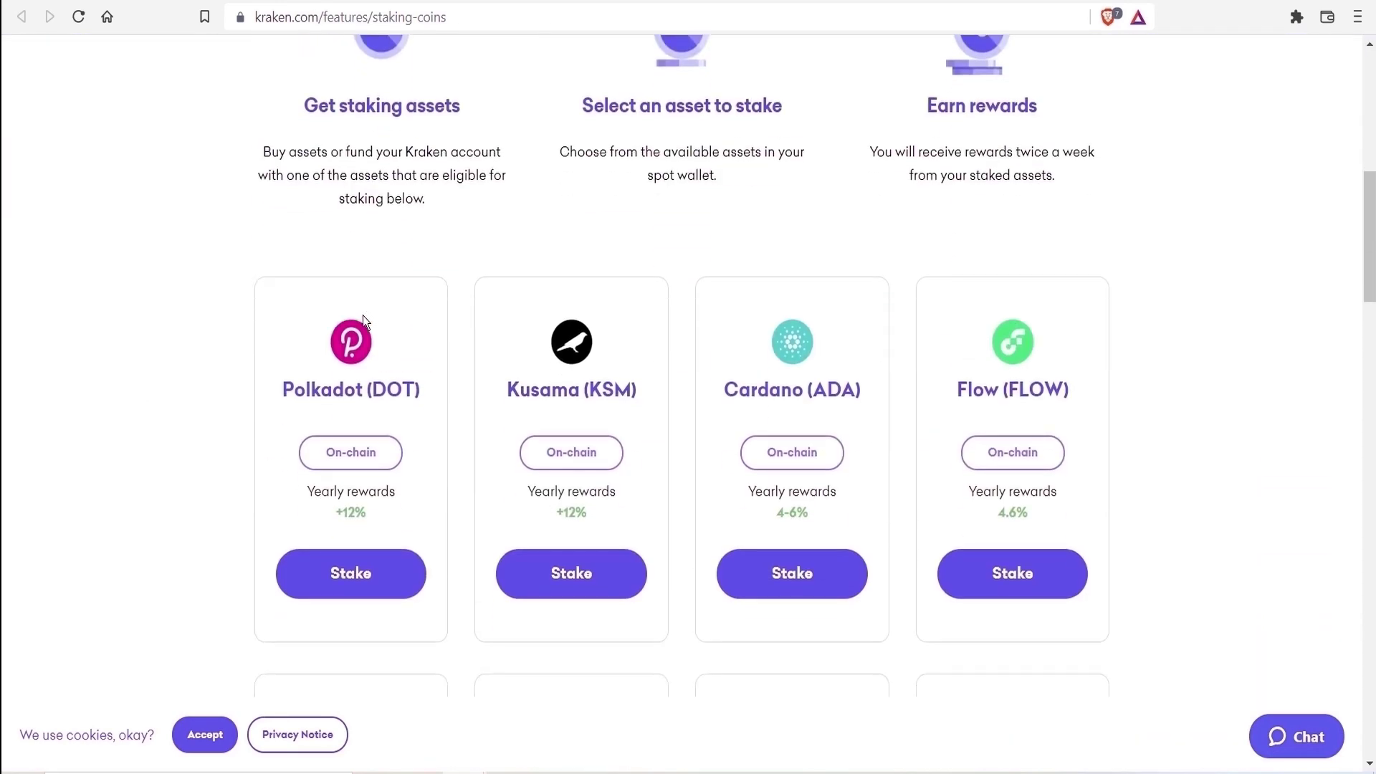
{"action": "scroll", "coordinate": [363, 312], "scroll_direction": "down", "scroll_amount": 4}
{"action": "scroll", "coordinate": [351, 316], "scroll_direction": "down", "scroll_amount": 3}
Check the staking offers on Coinbase's staking page and KuCoin's Earn page
{"action": "key", "text": "ctrl+Tab"}
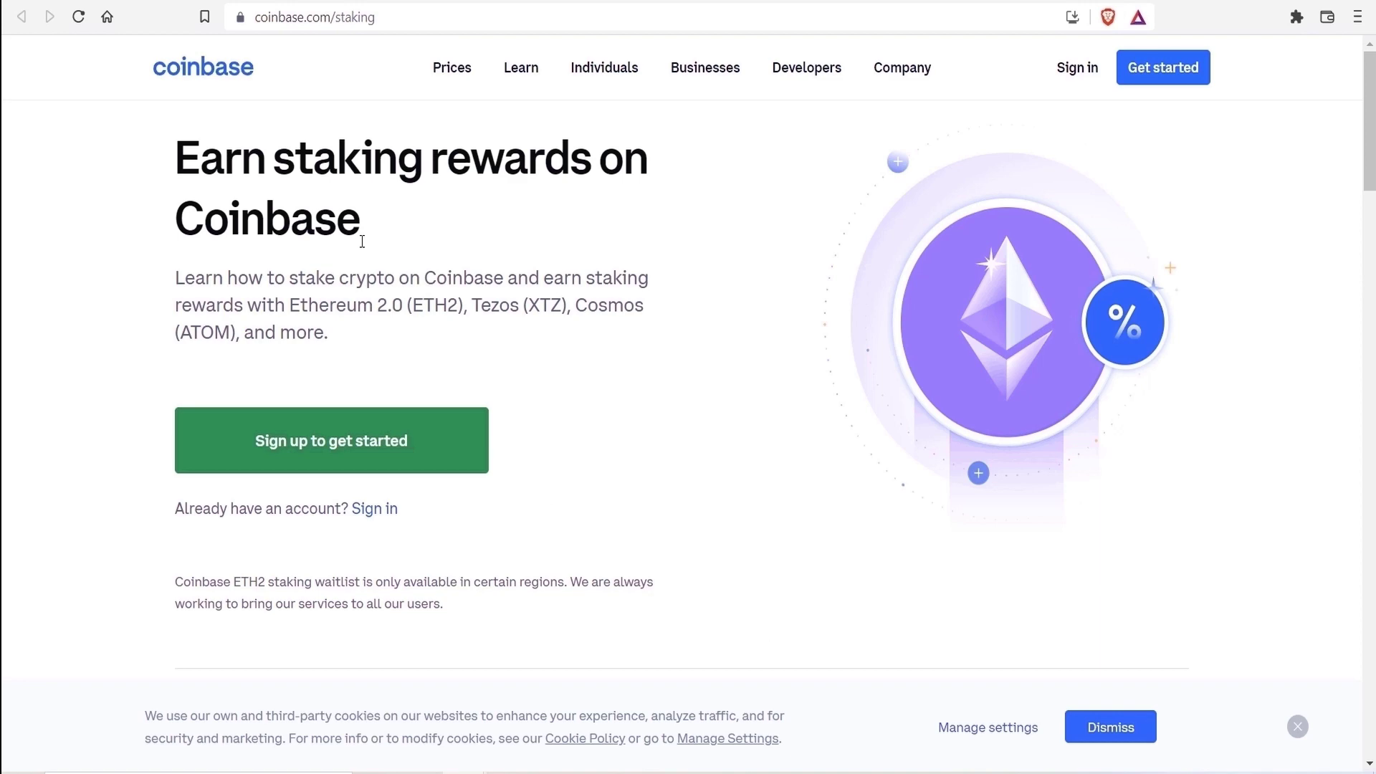
{"action": "scroll", "coordinate": [693, 378], "scroll_direction": "down", "scroll_amount": 12}
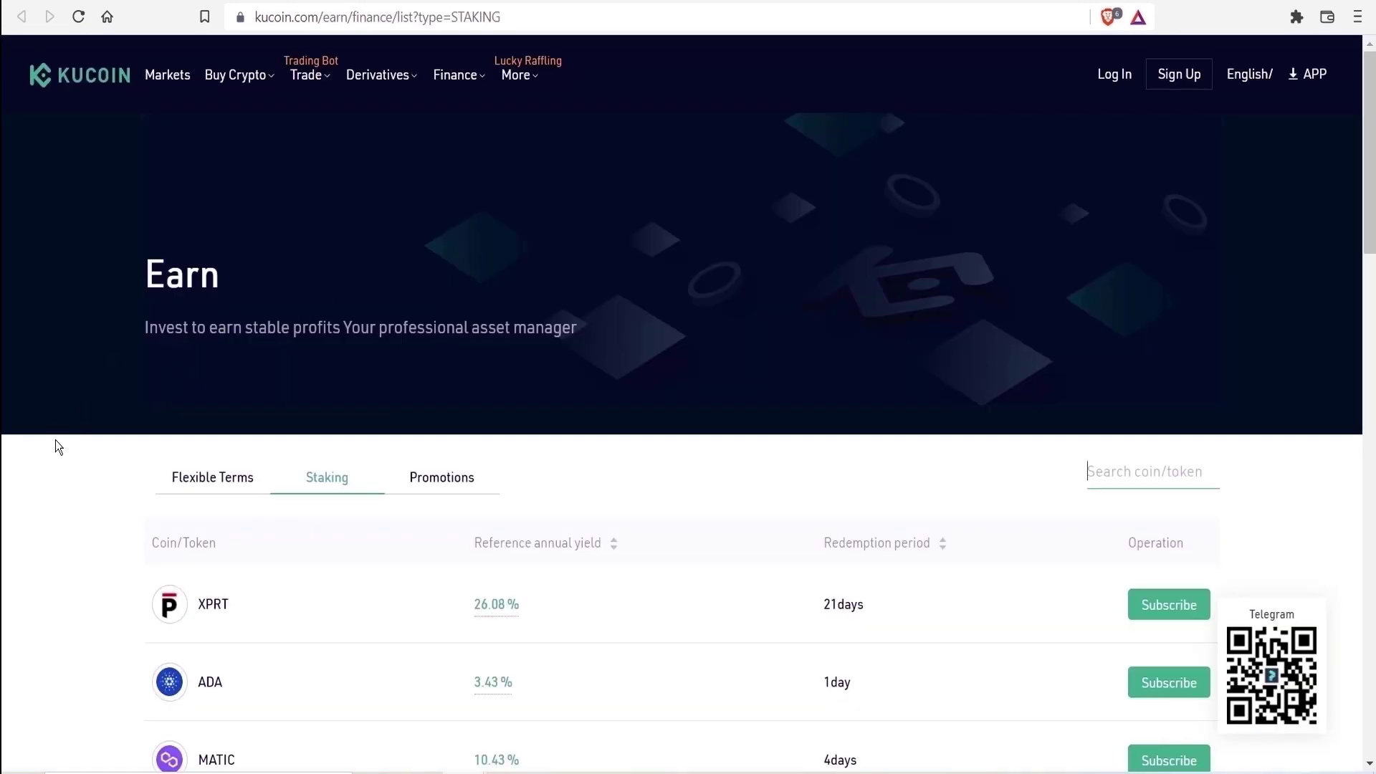
{"action": "scroll", "coordinate": [55, 461], "scroll_direction": "down", "scroll_amount": 4}
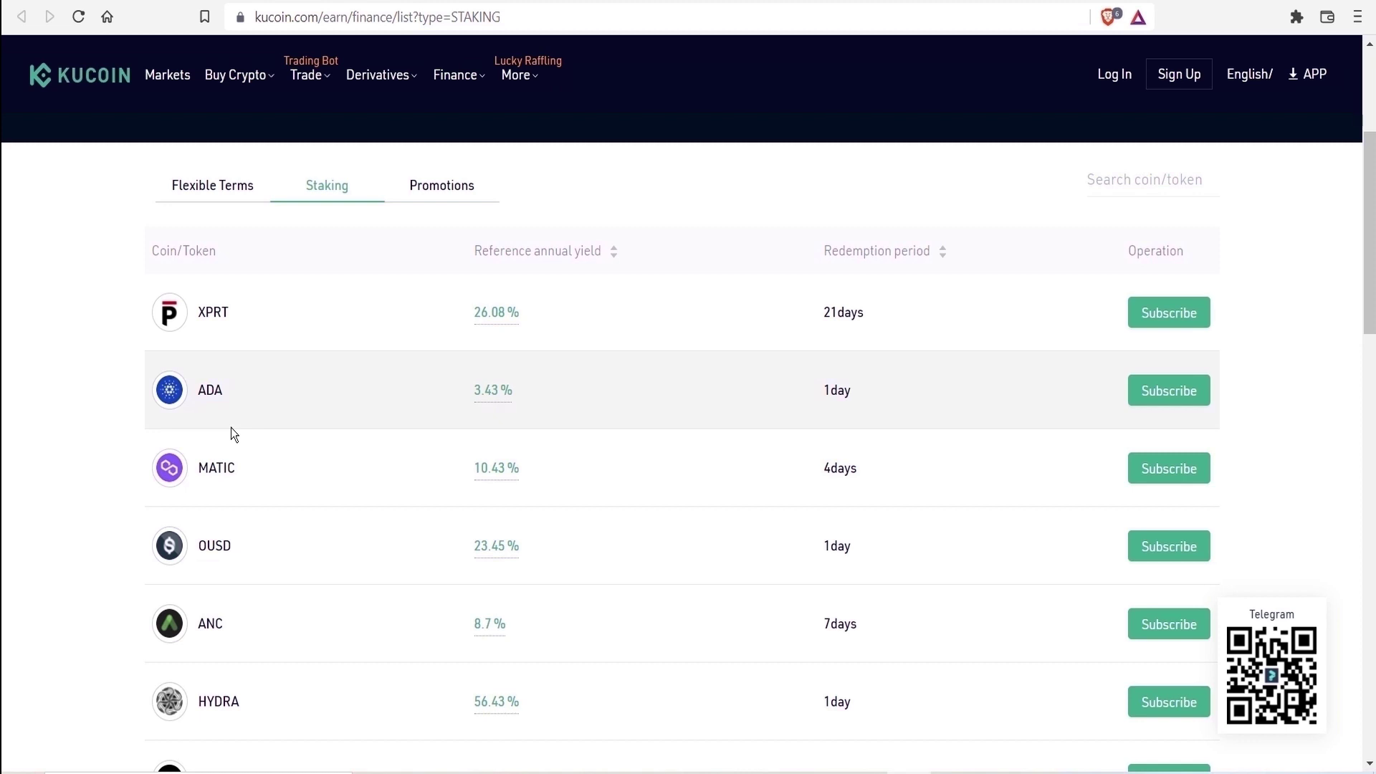
Switch to Fantom's wallets page and examine the full range of wallets that support FTM
{"action": "left_click", "coordinate": [962, 2]}
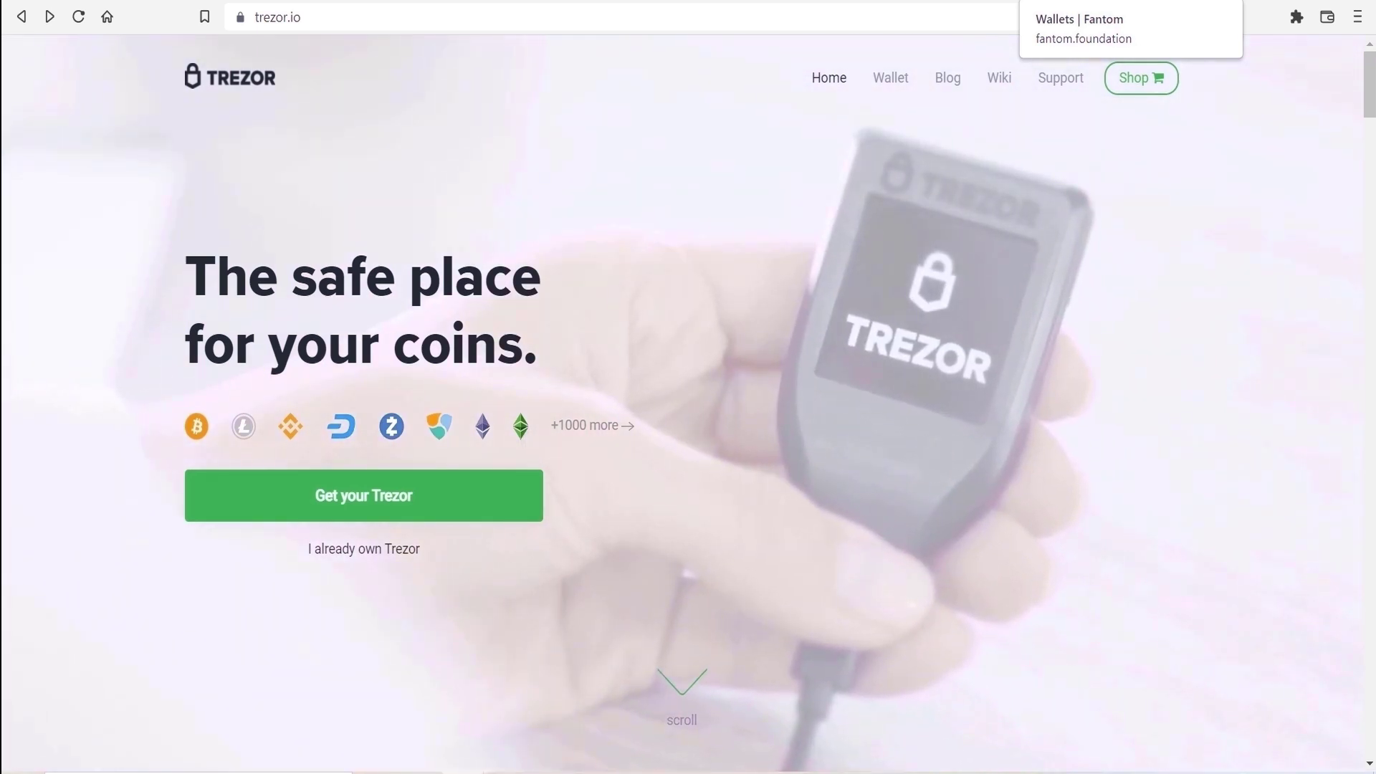
{"action": "left_click", "coordinate": [1068, 1]}
{"action": "scroll", "coordinate": [556, 537], "scroll_direction": "down", "scroll_amount": 8}
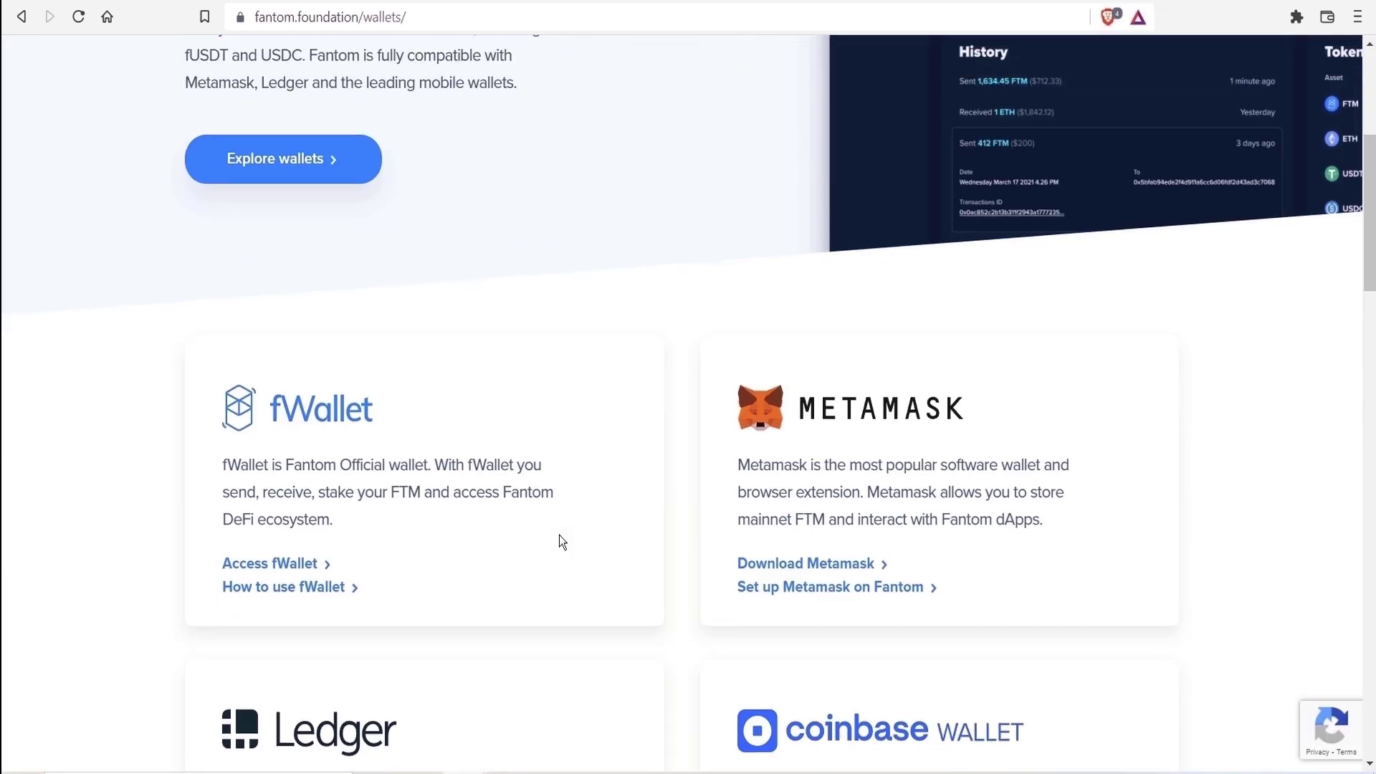
{"action": "scroll", "coordinate": [575, 532], "scroll_direction": "down", "scroll_amount": 8}
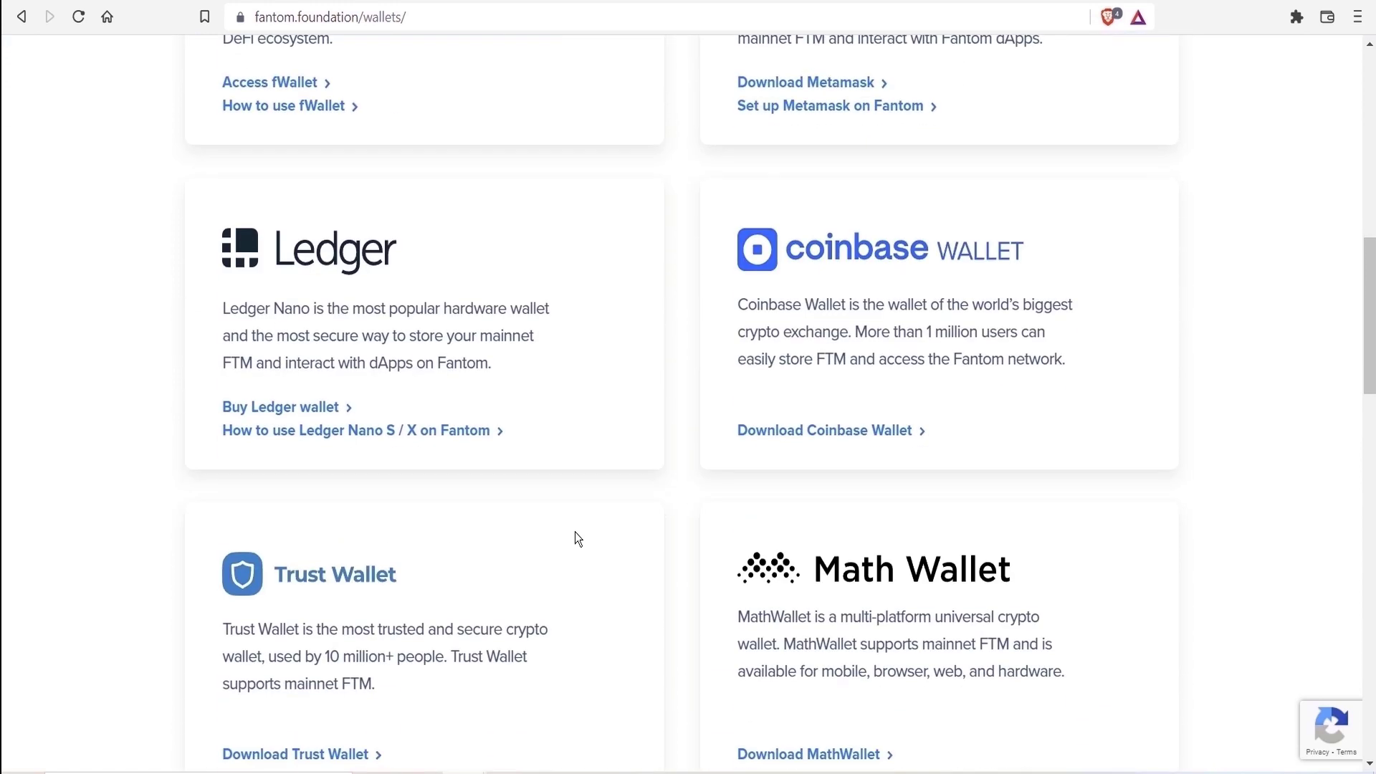
{"action": "left_click_drag", "start_coordinate": [1370, 394], "coordinate": [1370, 440]}
{"action": "scroll", "coordinate": [797, 407], "scroll_direction": "down", "scroll_amount": 5}
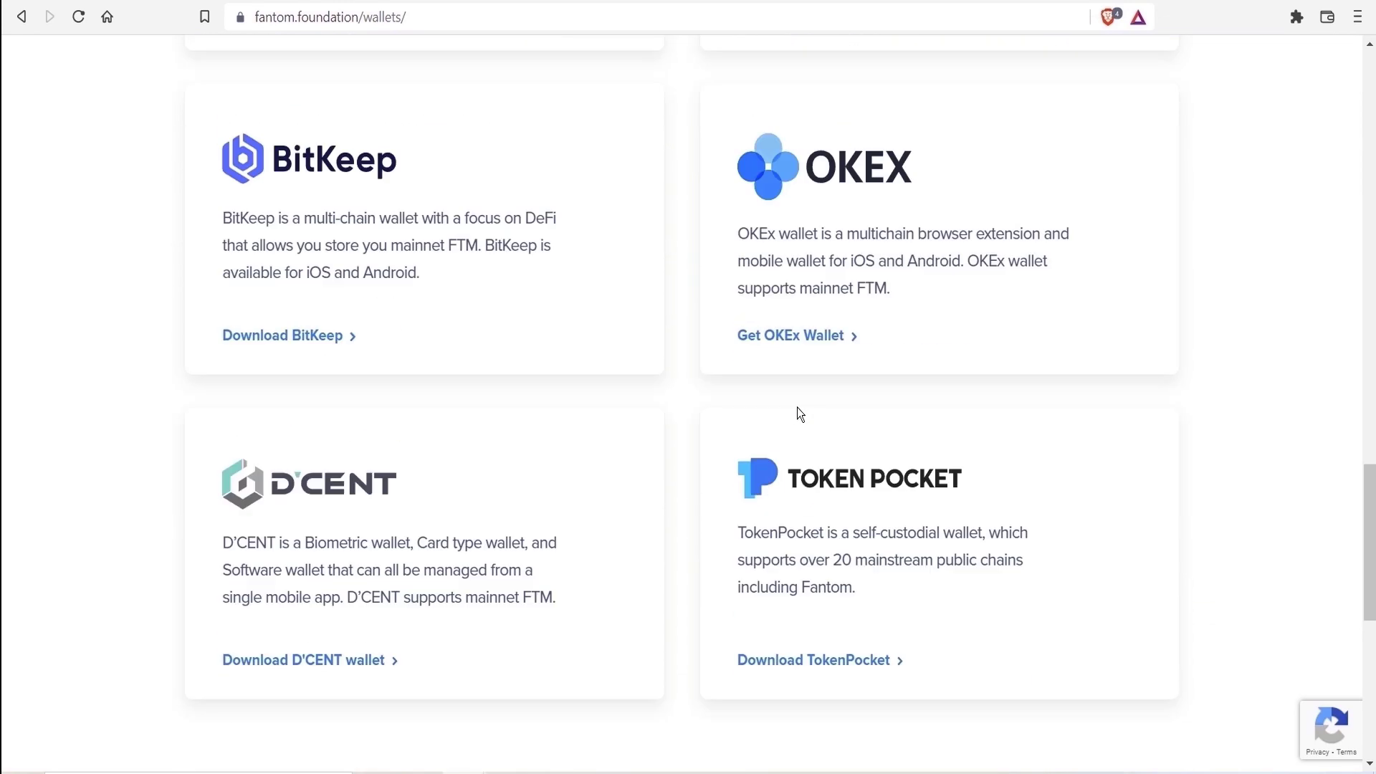
{"action": "scroll", "coordinate": [797, 407], "scroll_direction": "up", "scroll_amount": 10}
{"action": "scroll", "coordinate": [798, 407], "scroll_direction": "up", "scroll_amount": 15}
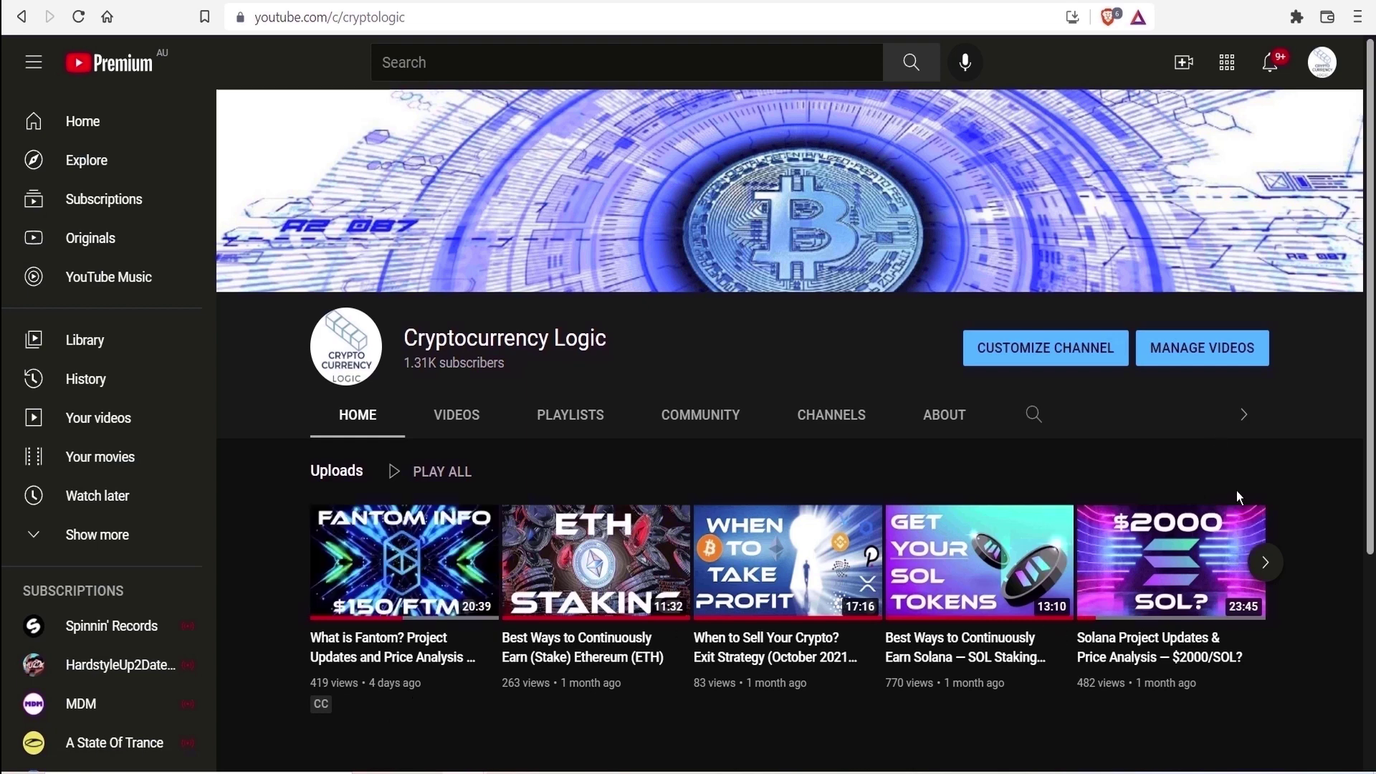
Open the Staking Rewards playlist video about staking Polkadot from the Cryptocurrency Logic channel on YouTube and expand its miniplayer
{"action": "left_click", "coordinate": [1059, 555]}
{"action": "left_click", "coordinate": [1014, 512]}
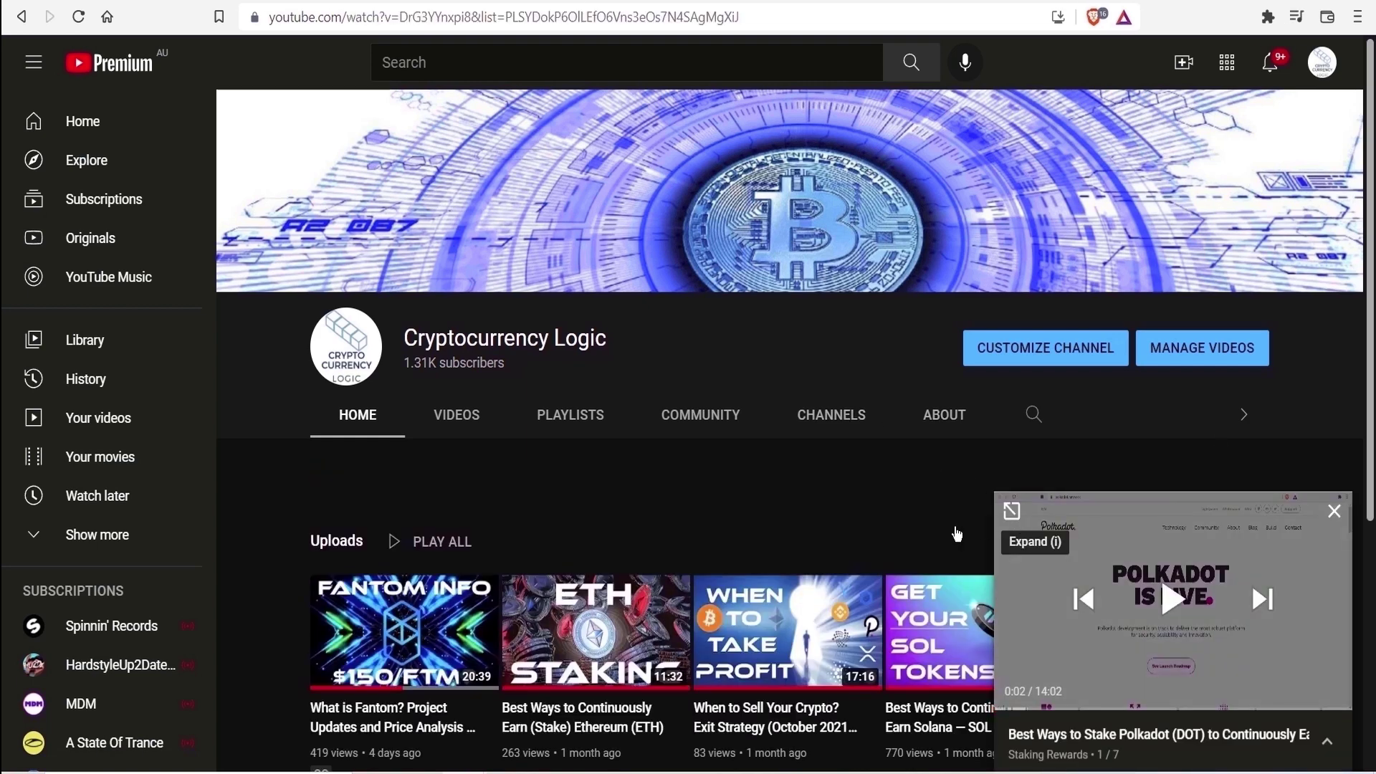